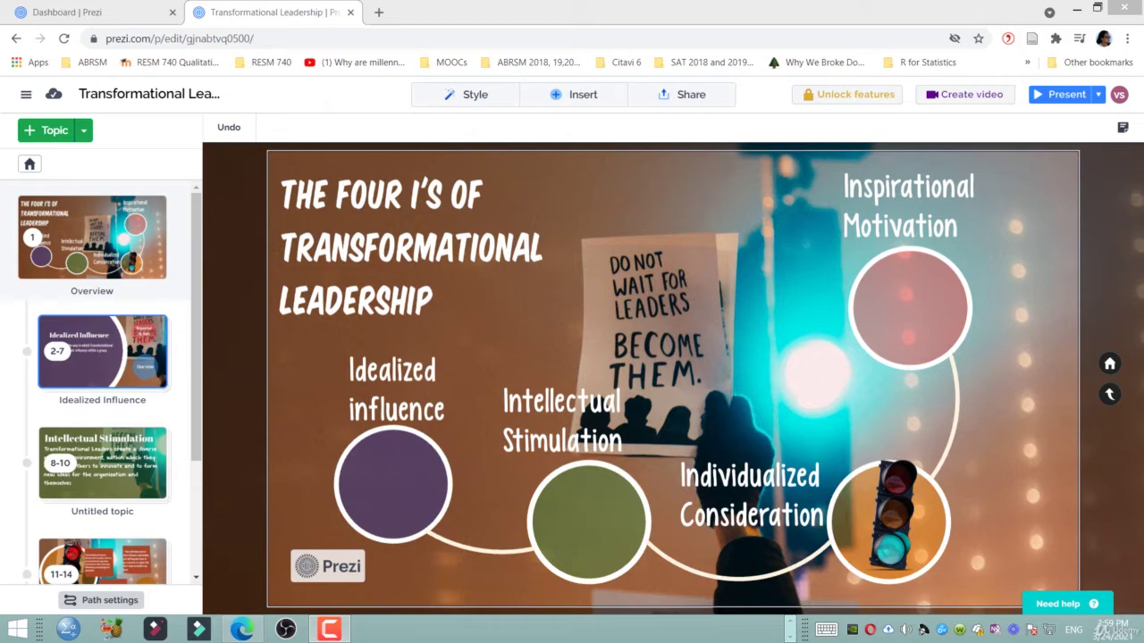
Open the Insert Icons panel and scroll through the Recommended icons.
left_click(585, 96)
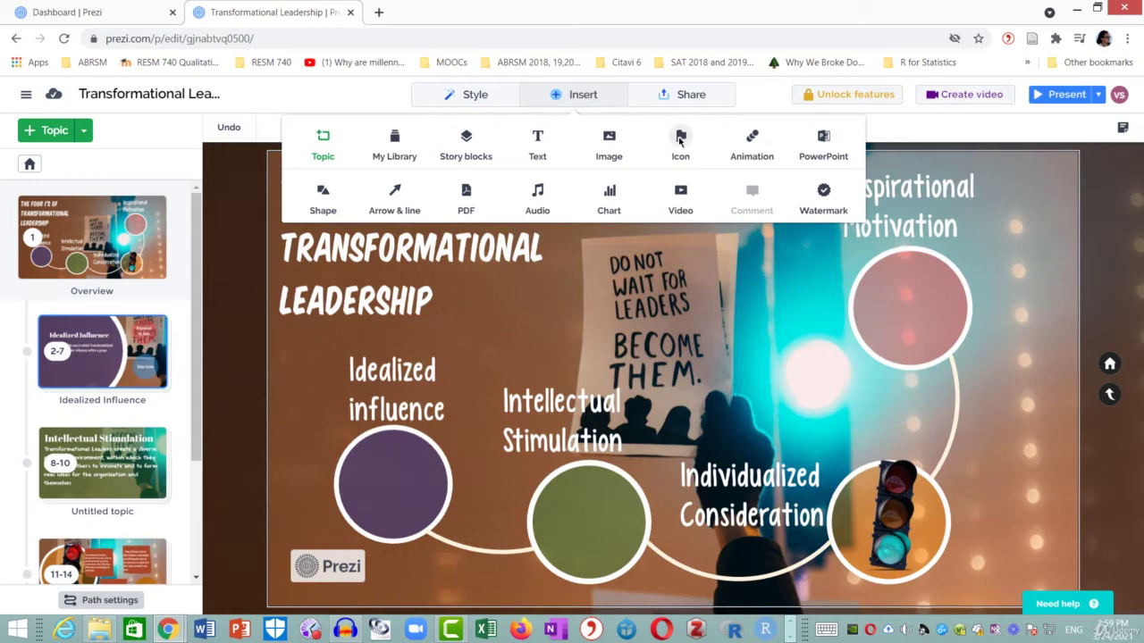
left_click(680, 141)
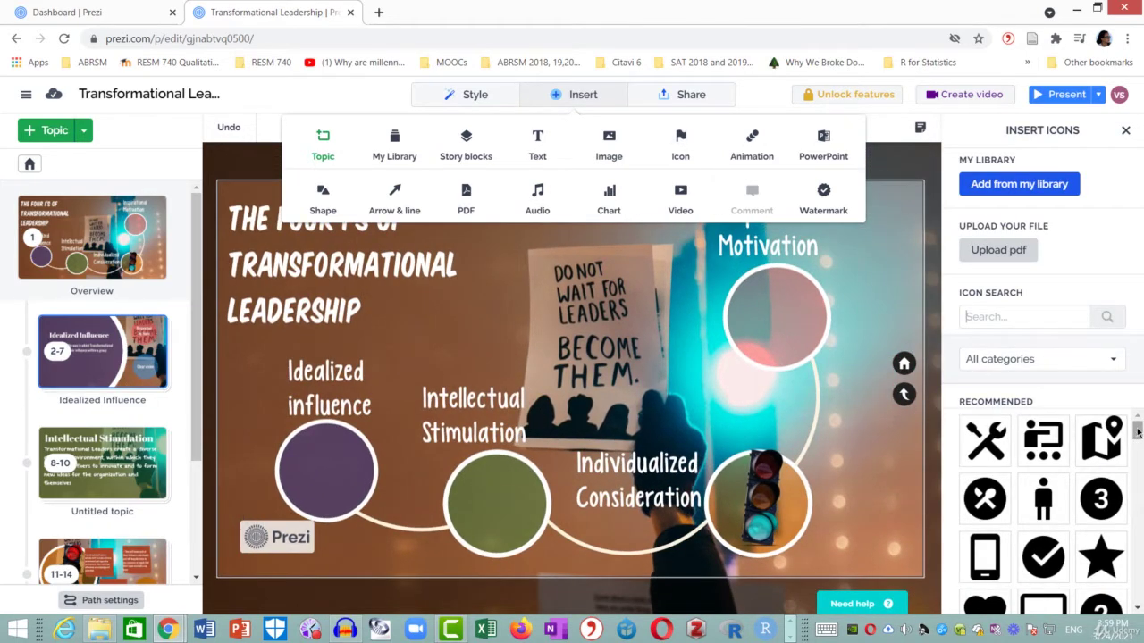
left_click_drag(1139, 430, 1137, 508)
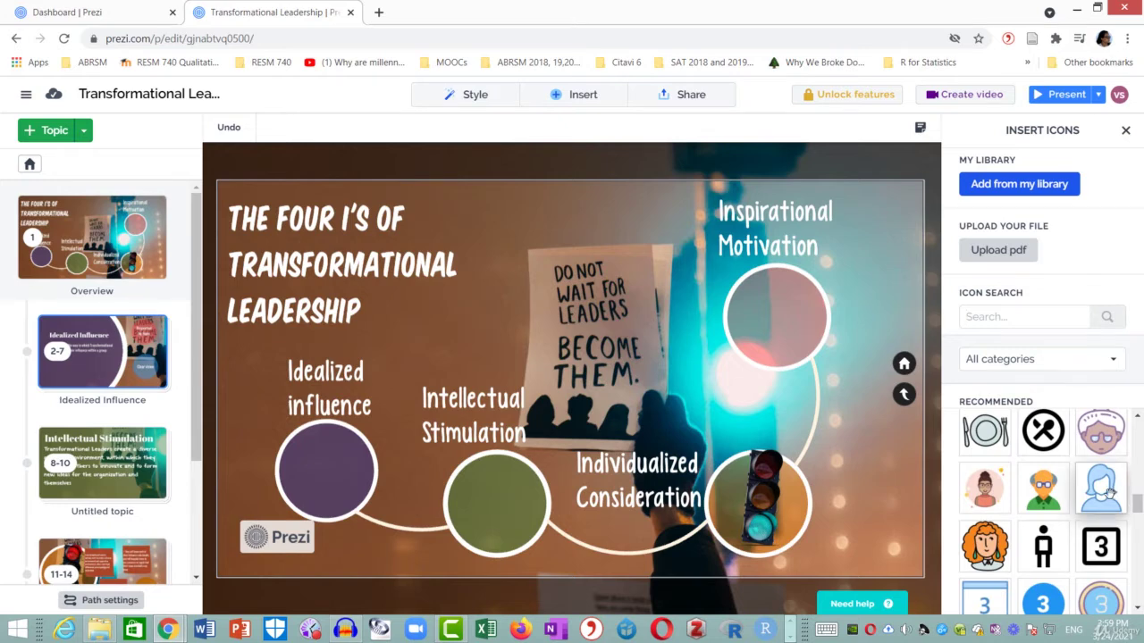
Add the blue person icon, shrink it and drag it onto the Idealized influence circle.
left_click(1106, 491)
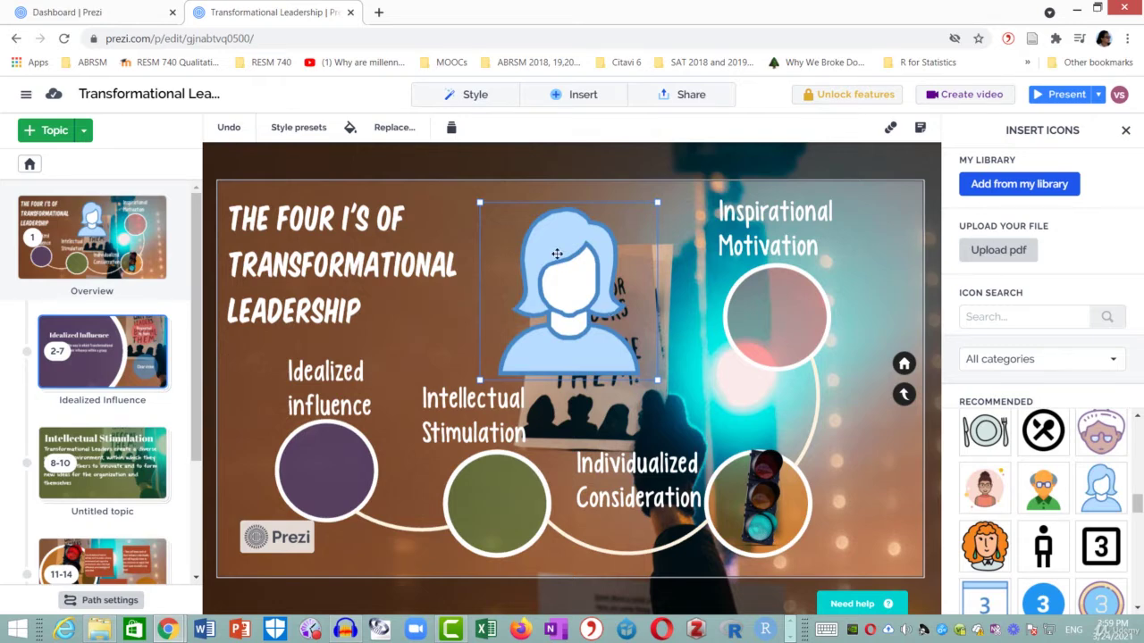
left_click_drag(480, 204, 564, 290)
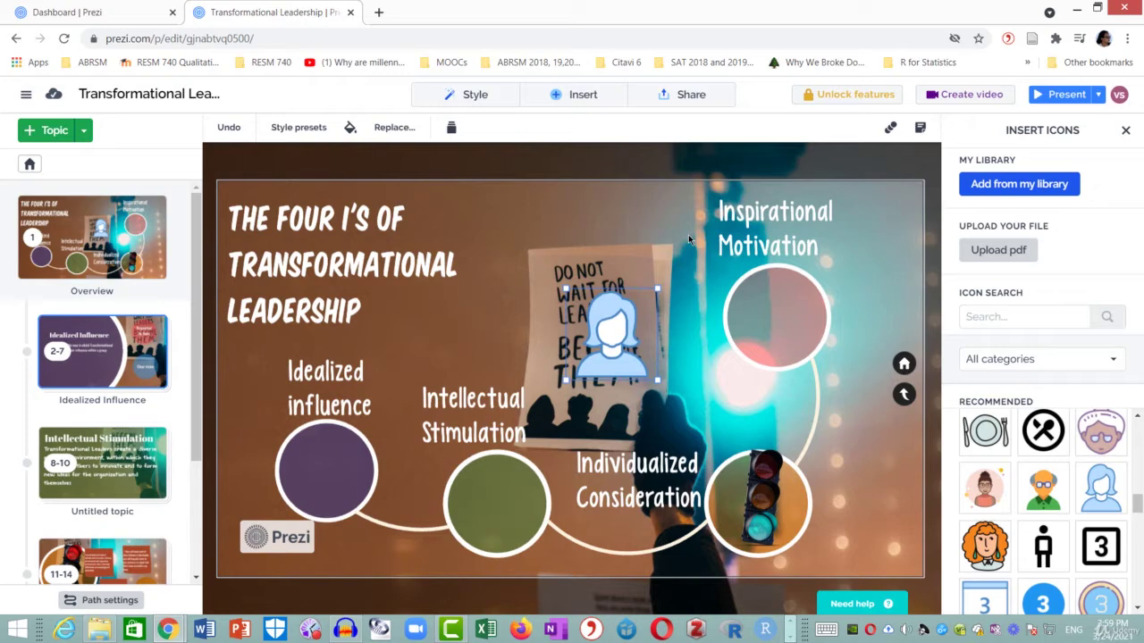
left_click_drag(605, 332, 324, 452)
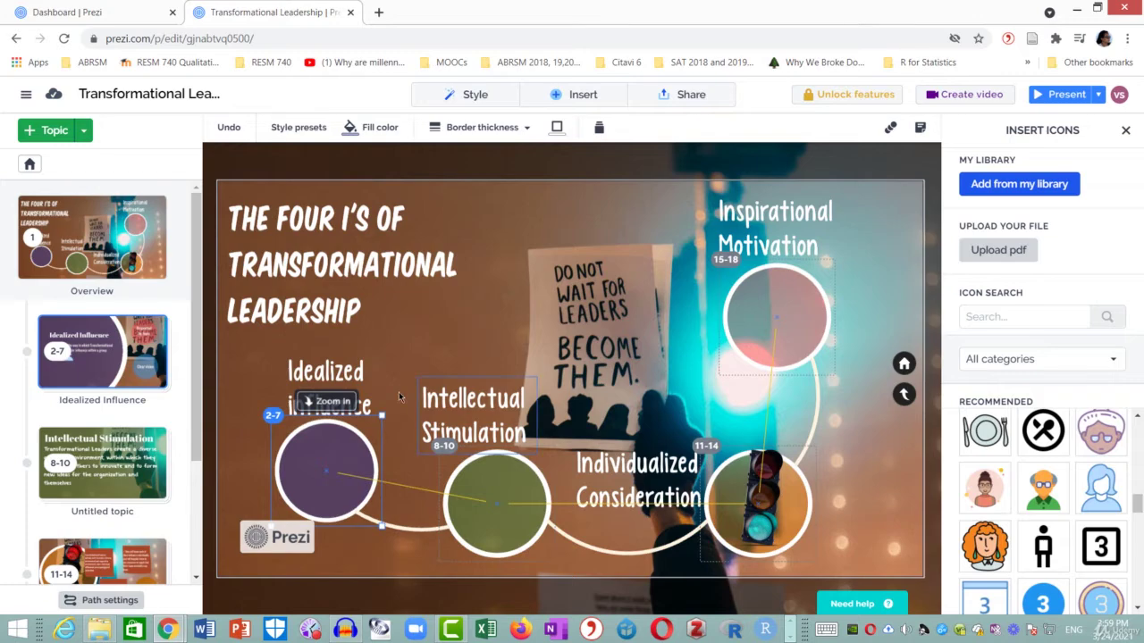
Zoom into the purple Idealized Influence circle, delete the blue person icon, then return to the overview.
left_click(329, 403)
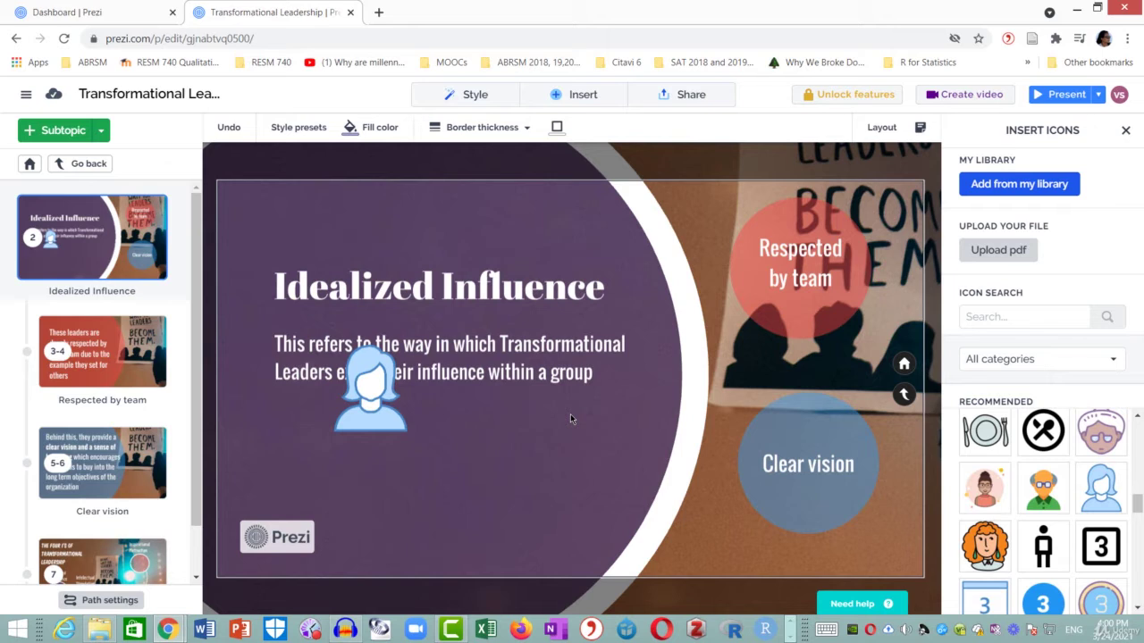
left_click(388, 421)
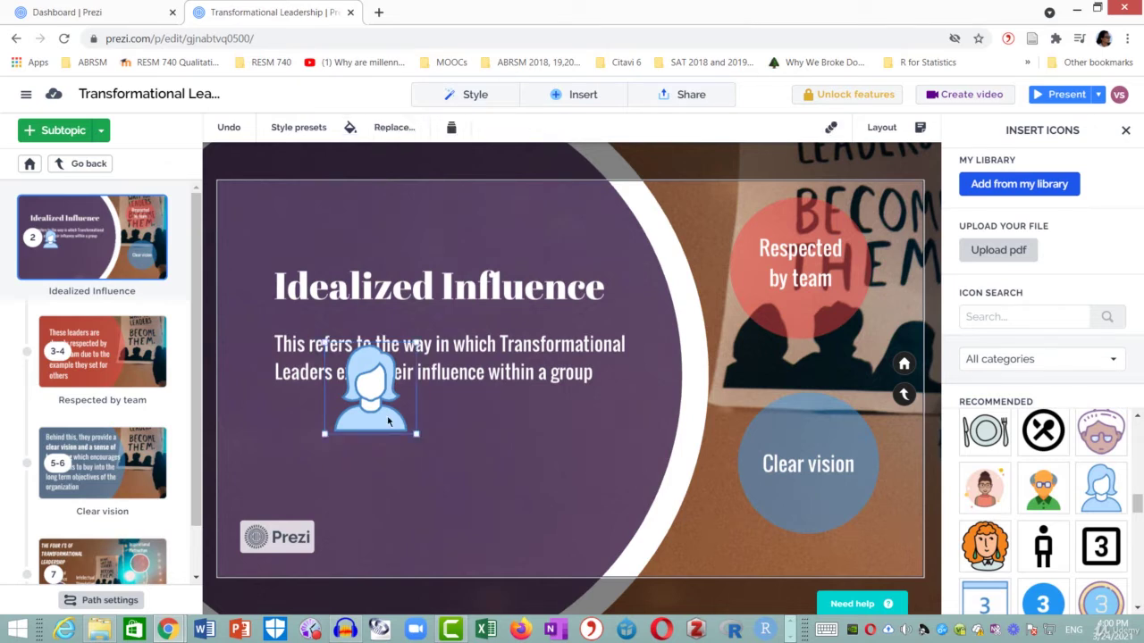
key("Delete")
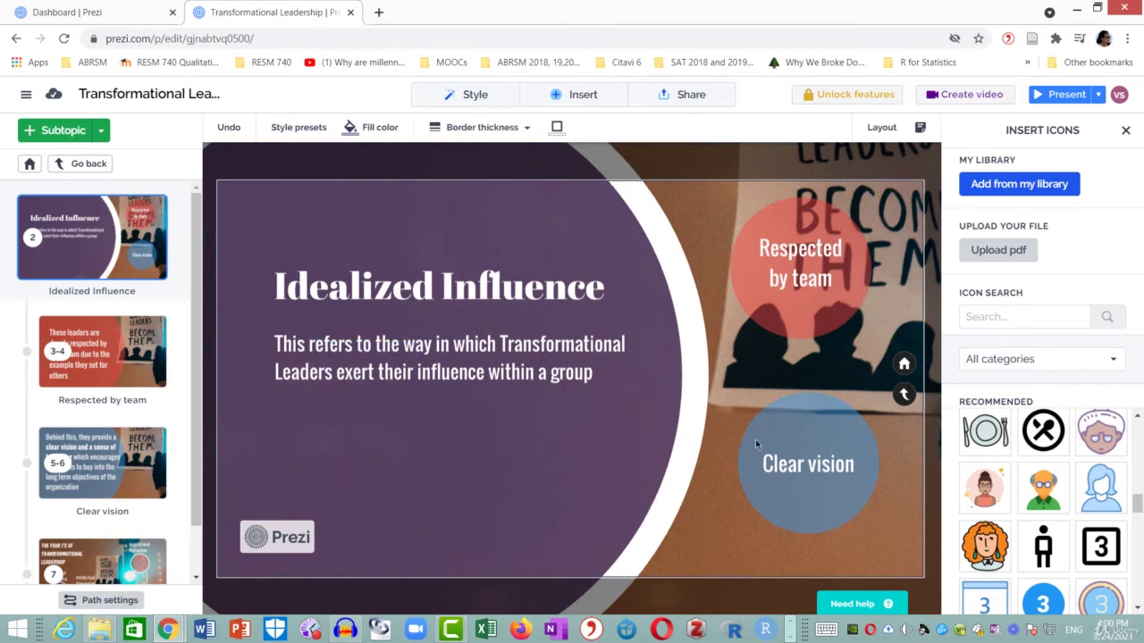
left_click(903, 396)
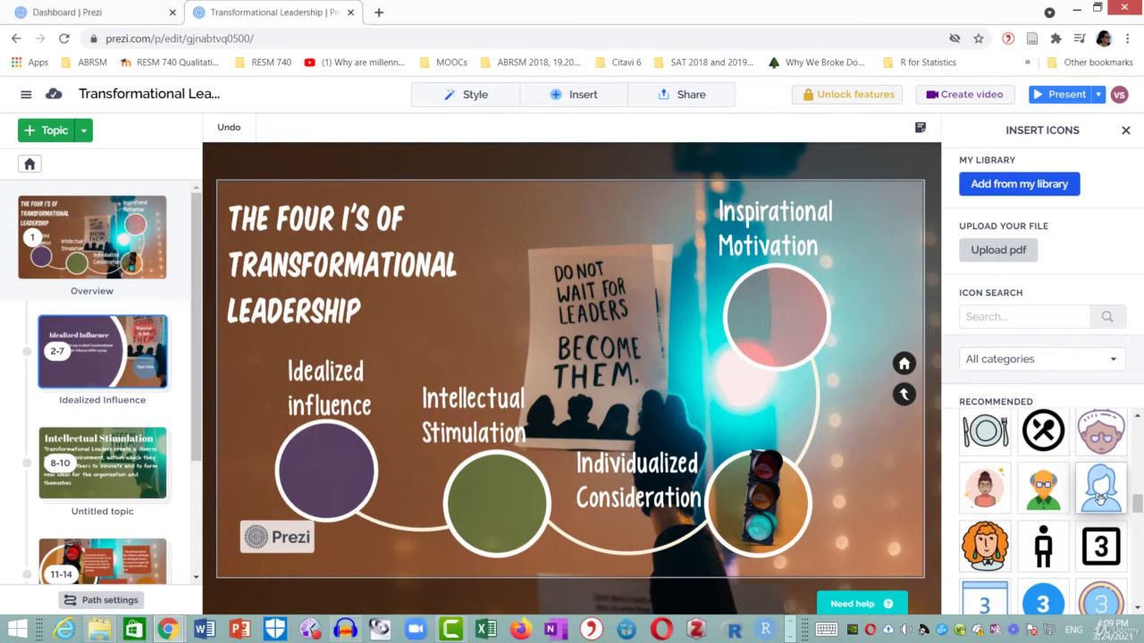
Add the woman icon, drag it onto the Idealized influence circle and shrink it to fit.
left_click(1100, 499)
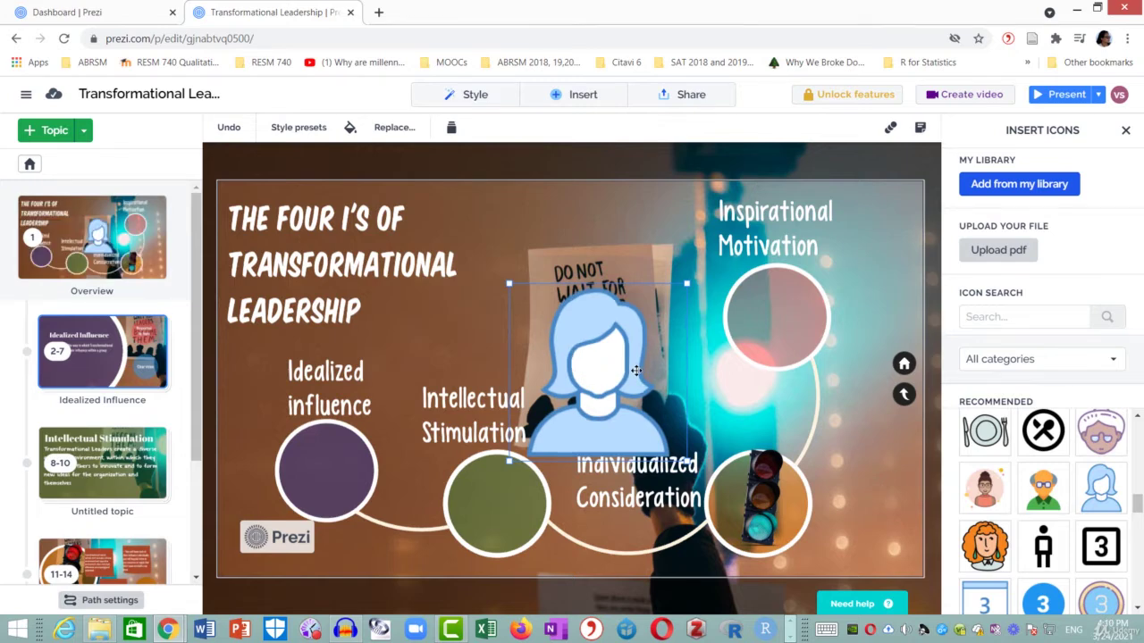
left_click_drag(639, 367, 345, 404)
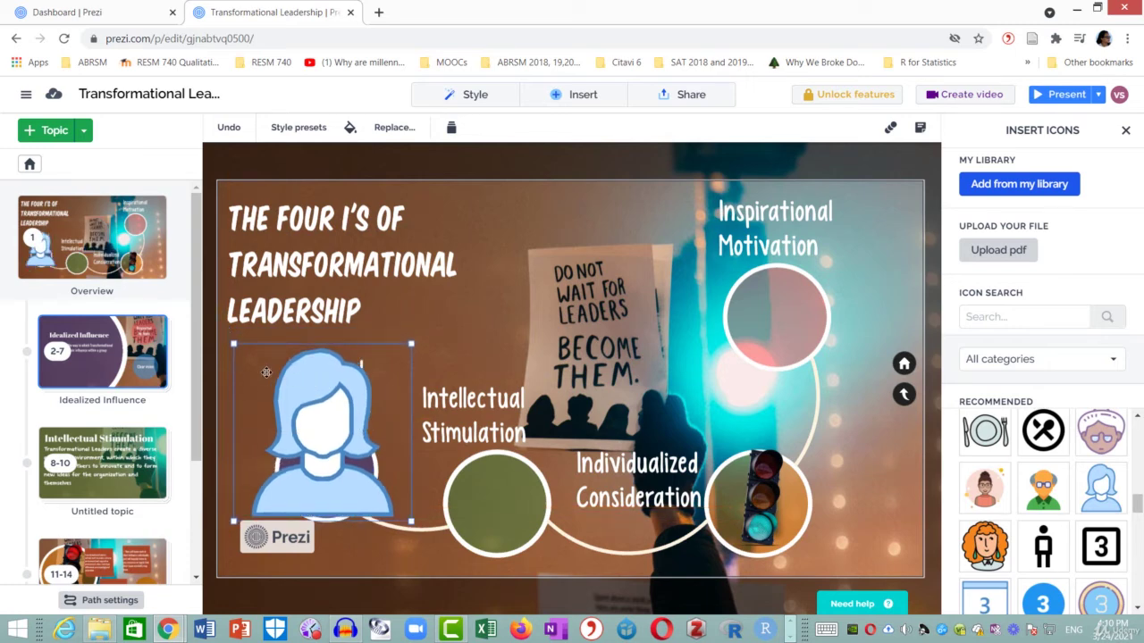
left_click_drag(235, 344, 287, 400)
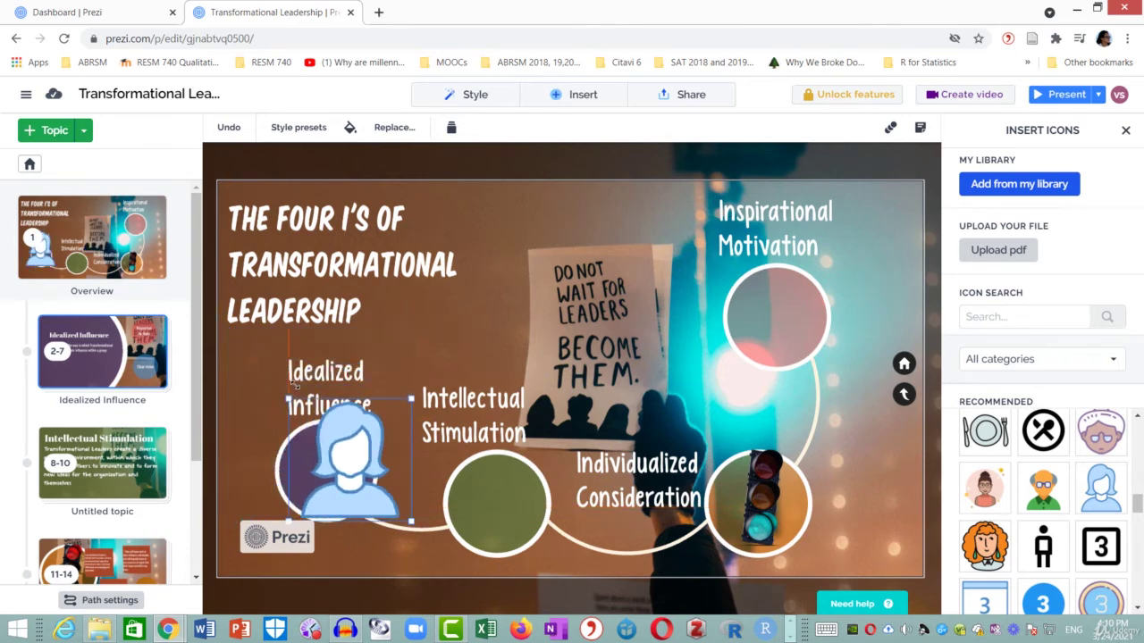
left_click_drag(410, 521, 380, 494)
left_click_drag(356, 443, 355, 426)
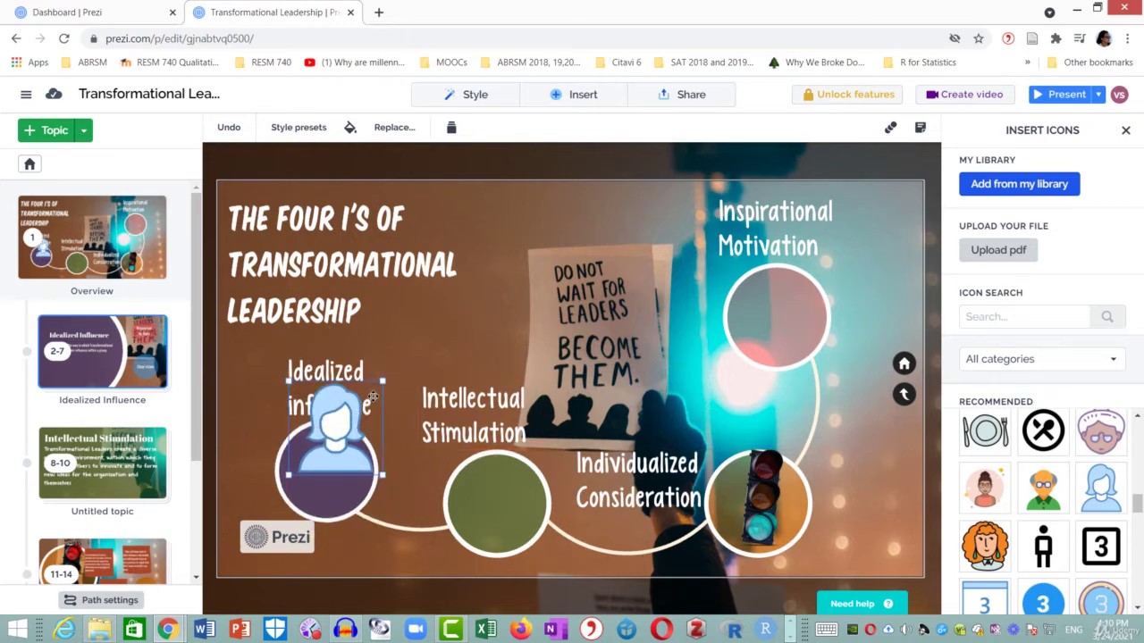
left_click_drag(379, 385, 337, 431)
Fine-tune the woman icon's size so it sits neatly within the circle.
left_click(432, 447)
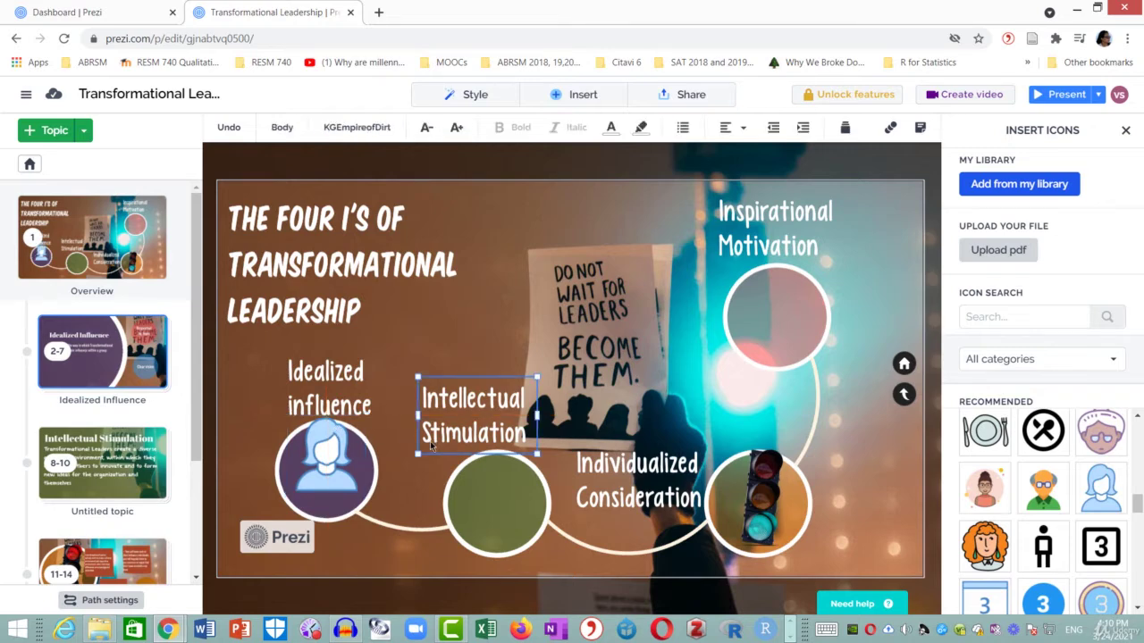
left_click(421, 498)
left_click(341, 459)
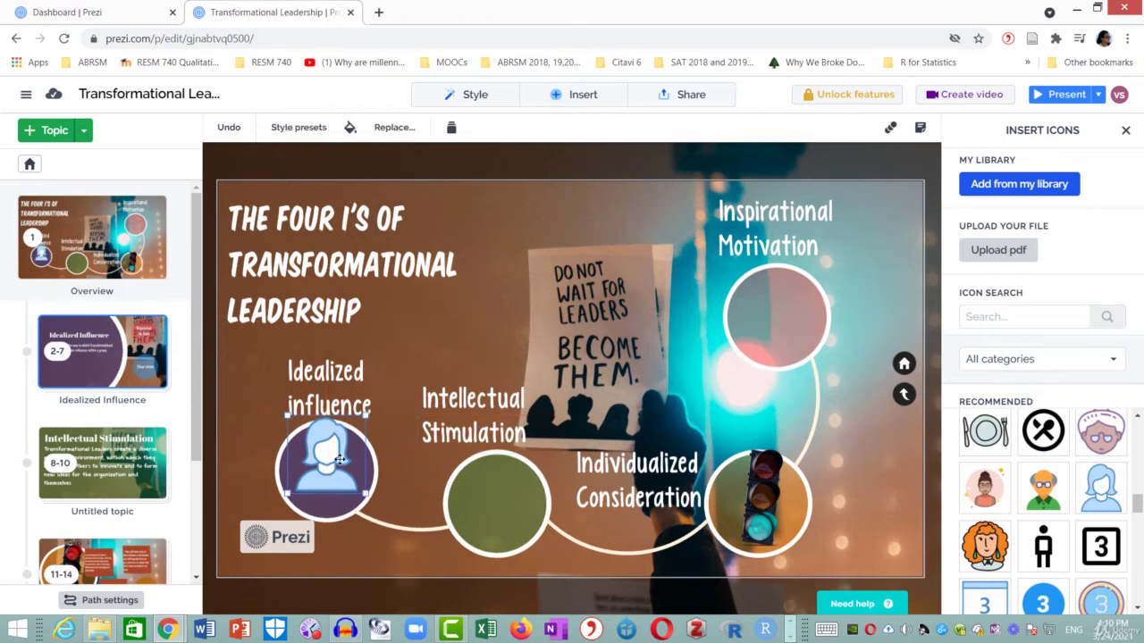
left_click_drag(286, 492, 277, 503)
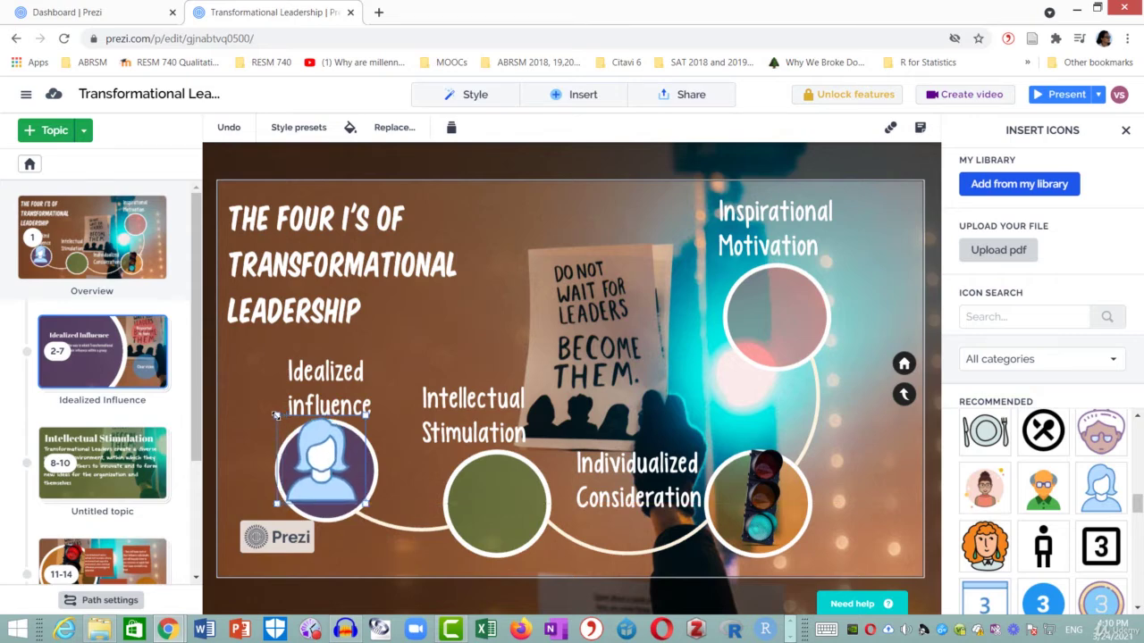
left_click_drag(278, 417, 285, 422)
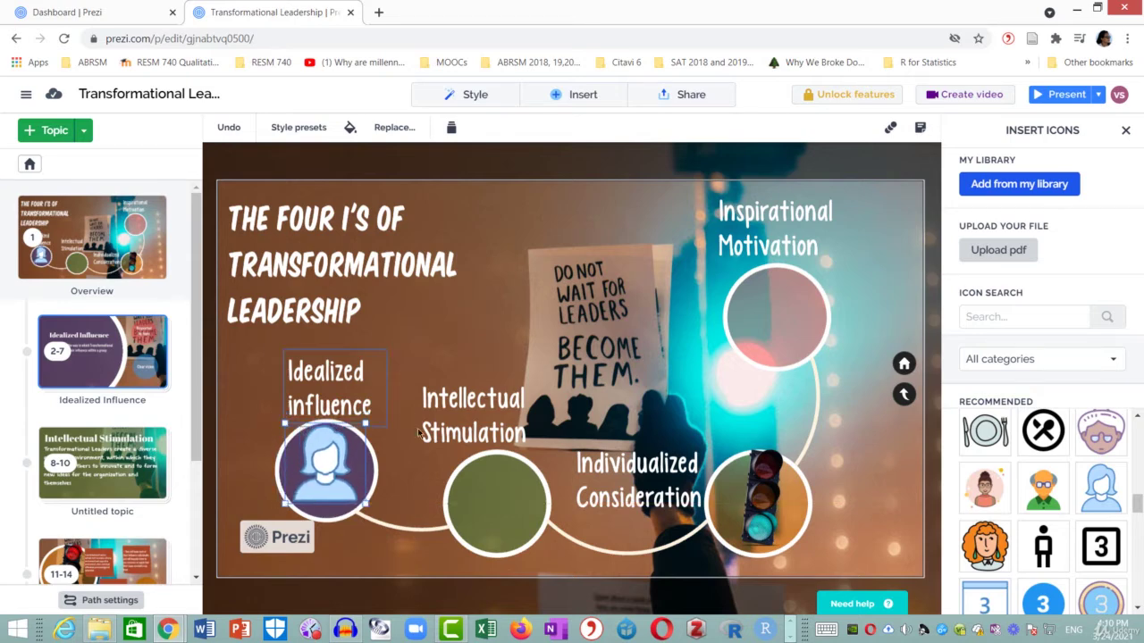
left_click(433, 460)
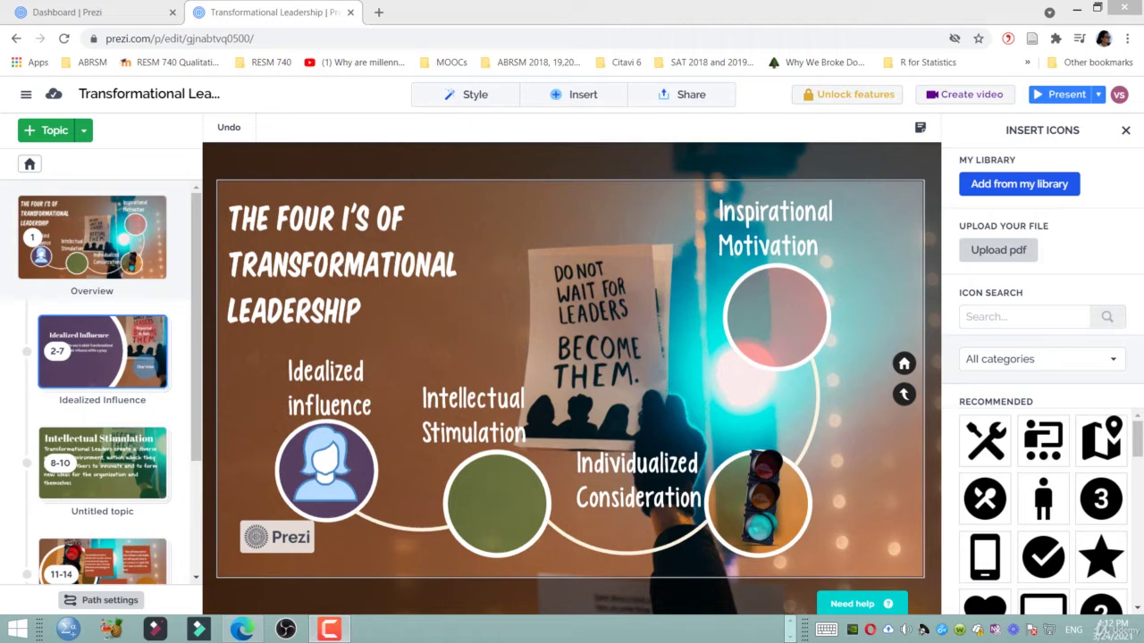
Search the icon library for 'bulb' and scroll through the light bulb results.
left_click(1013, 318)
type("bulb")
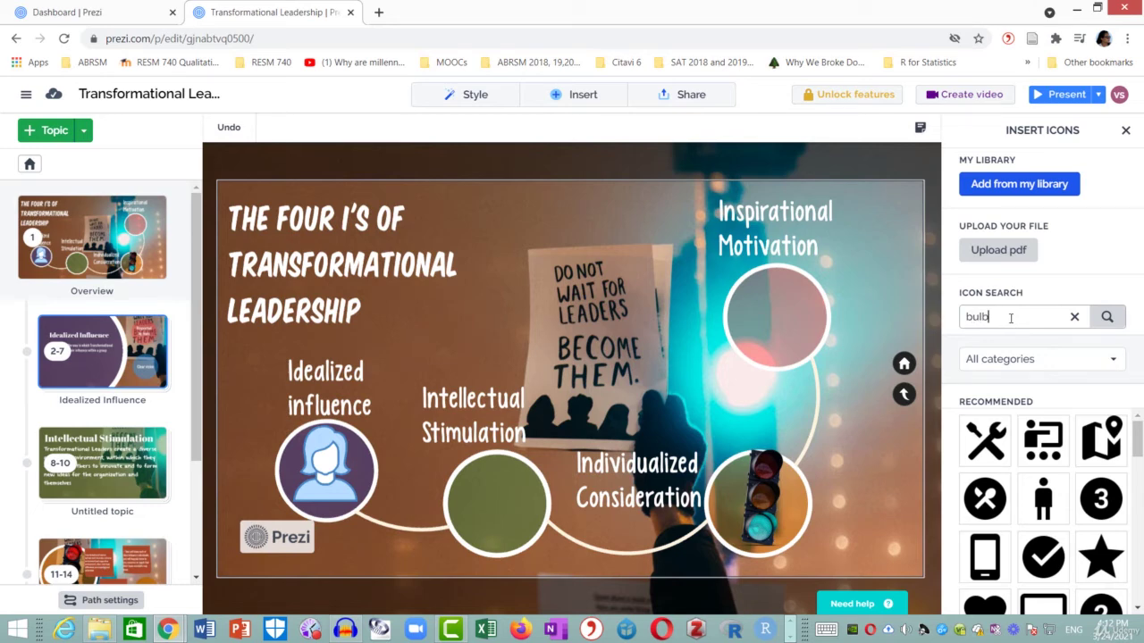
left_click(1108, 318)
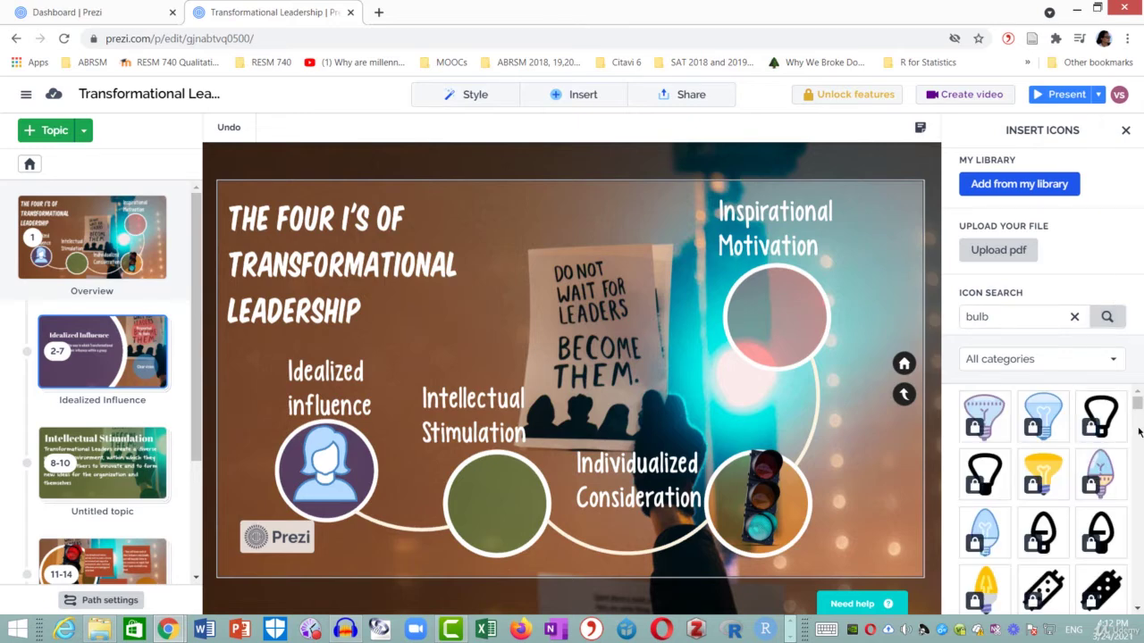
left_click_drag(1139, 406, 1138, 597)
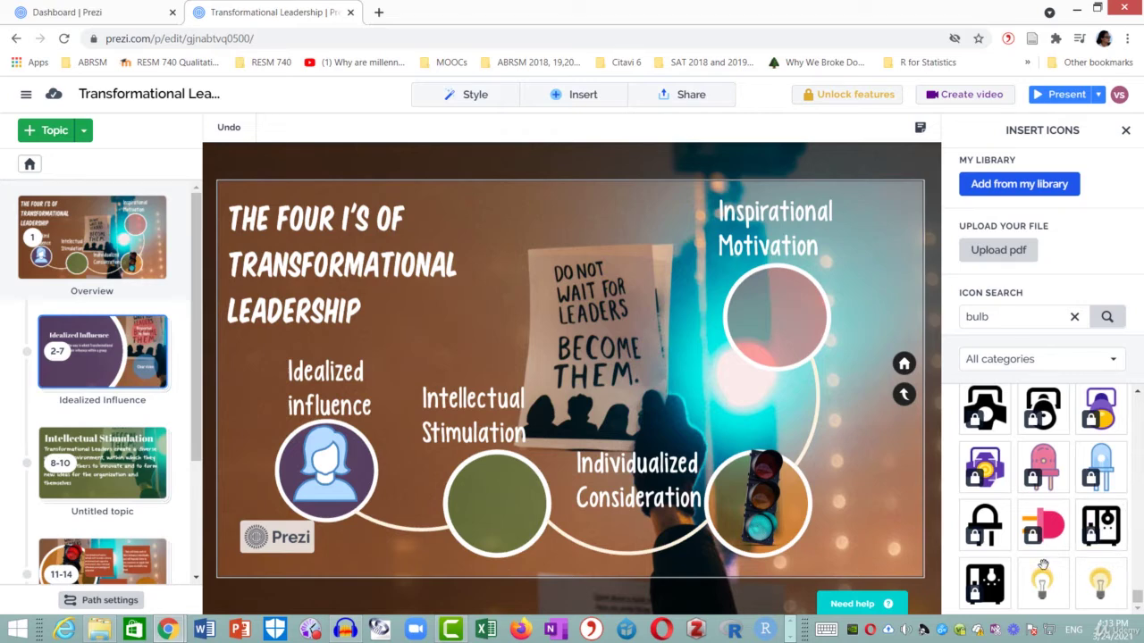
Add the yellow light bulb icon, shrink it and place it beside the woman figure.
left_click(1043, 587)
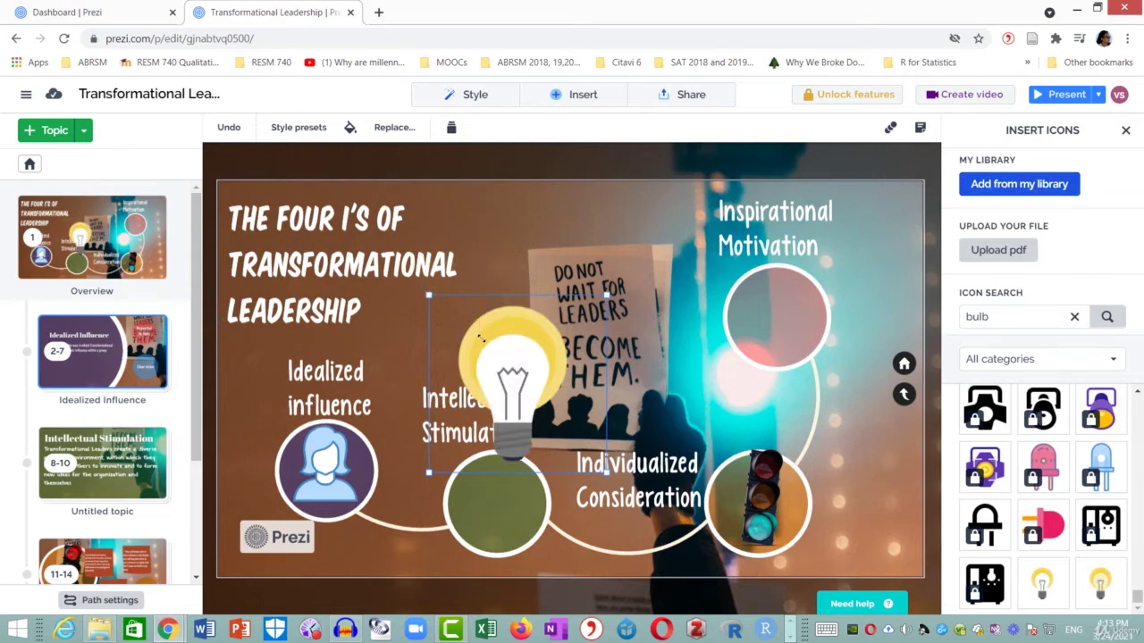
left_click_drag(480, 339, 567, 426)
left_click_drag(525, 393, 331, 435)
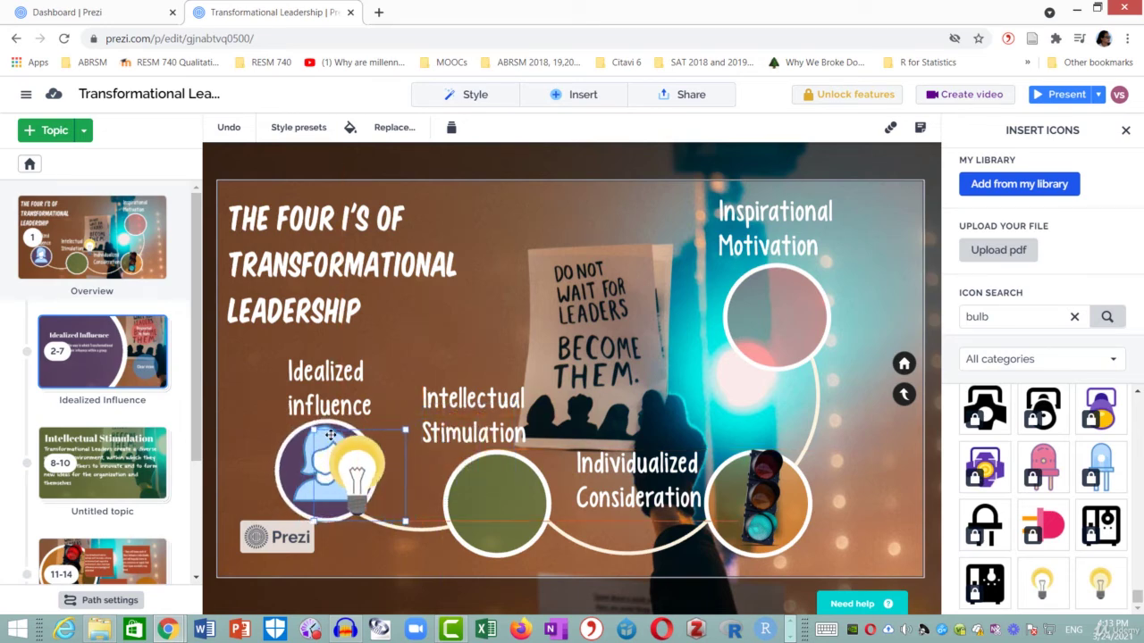
left_click_drag(406, 430, 382, 444)
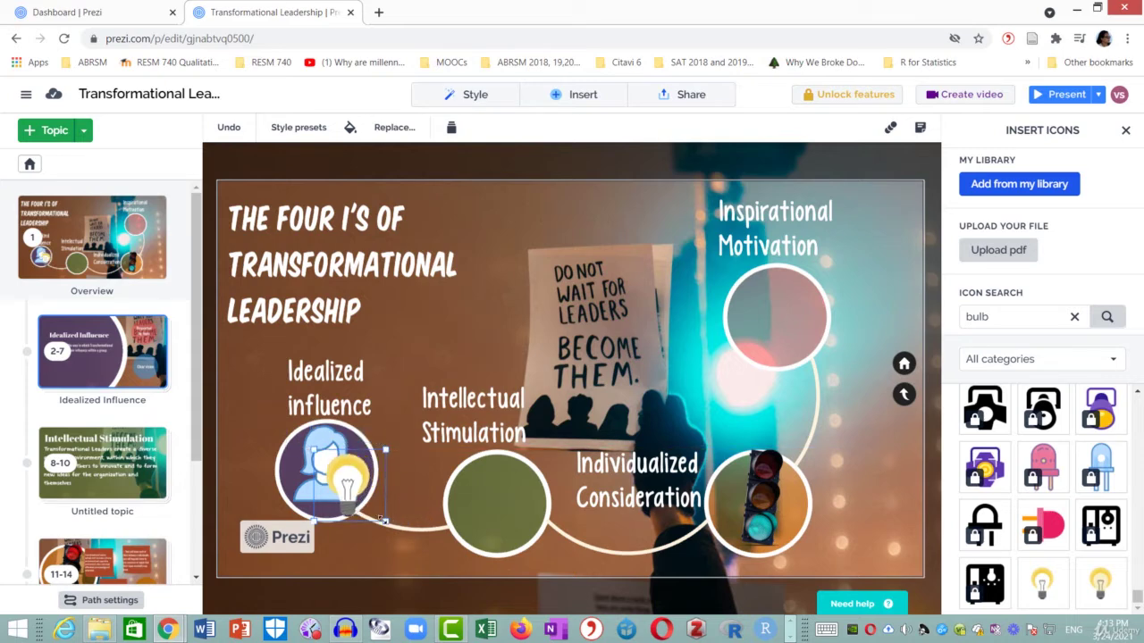
left_click_drag(383, 521, 368, 506)
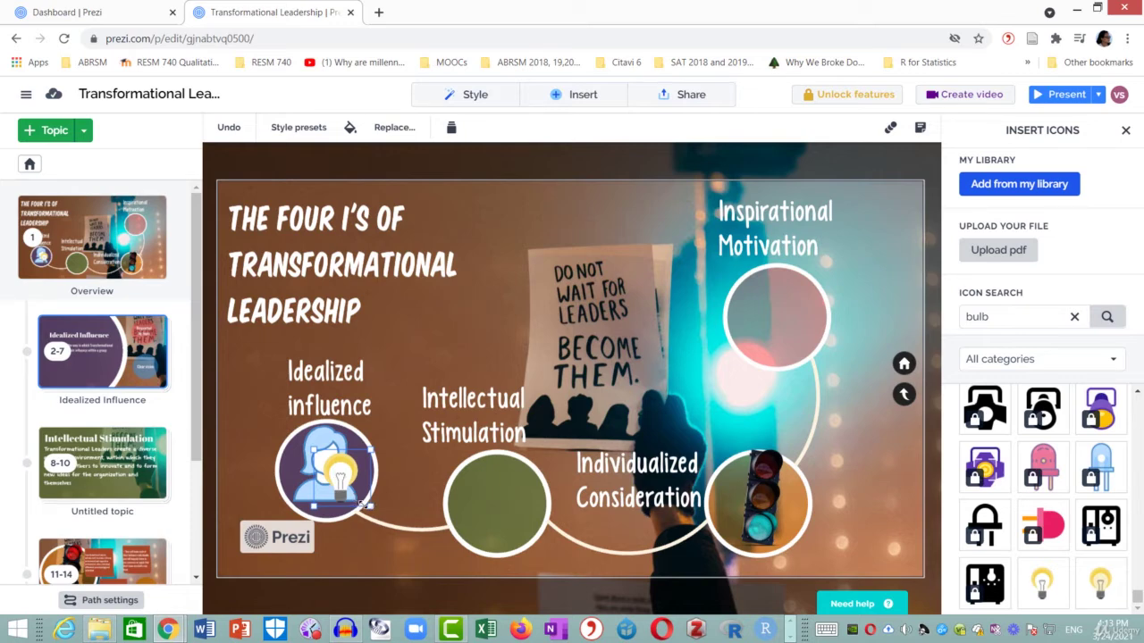
left_click_drag(357, 503, 372, 493)
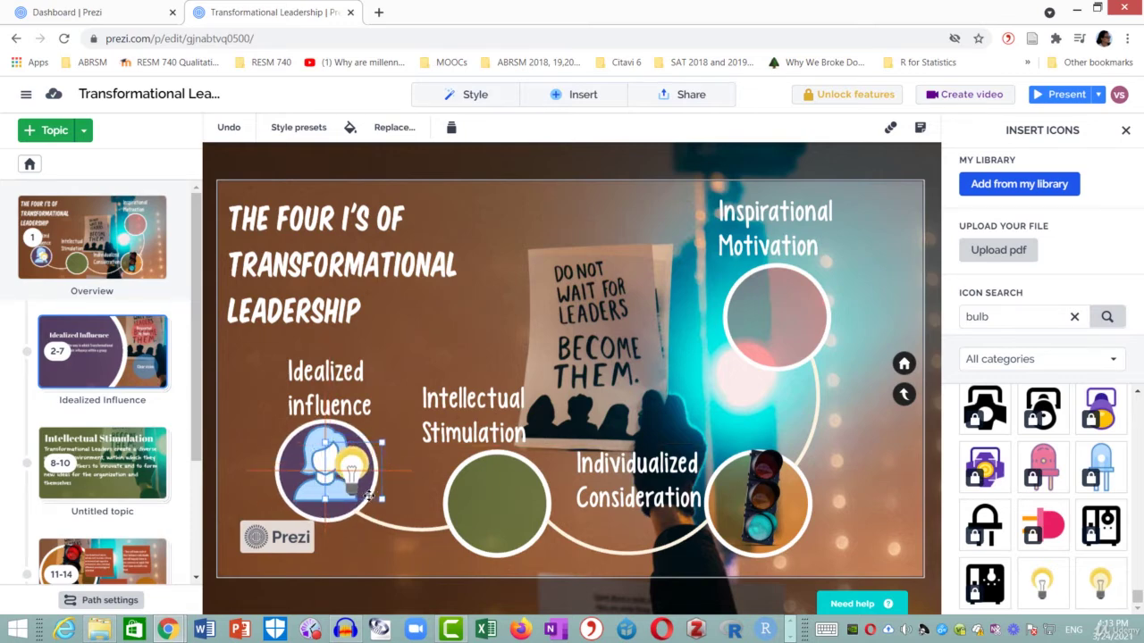
left_click(421, 483)
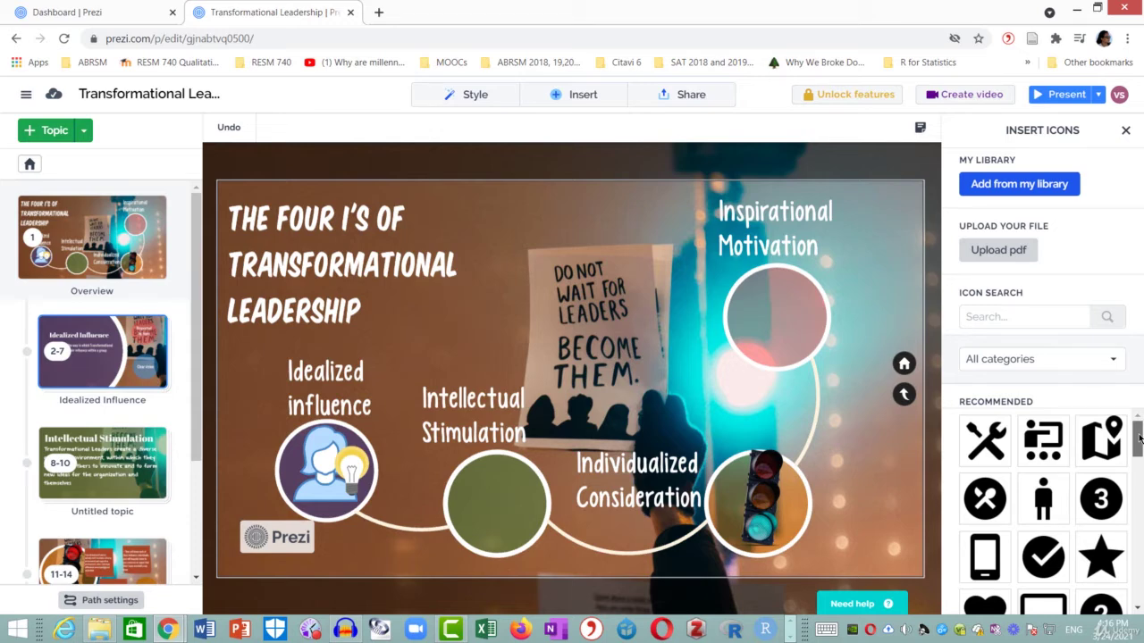
scroll(1138, 435, "down", 3)
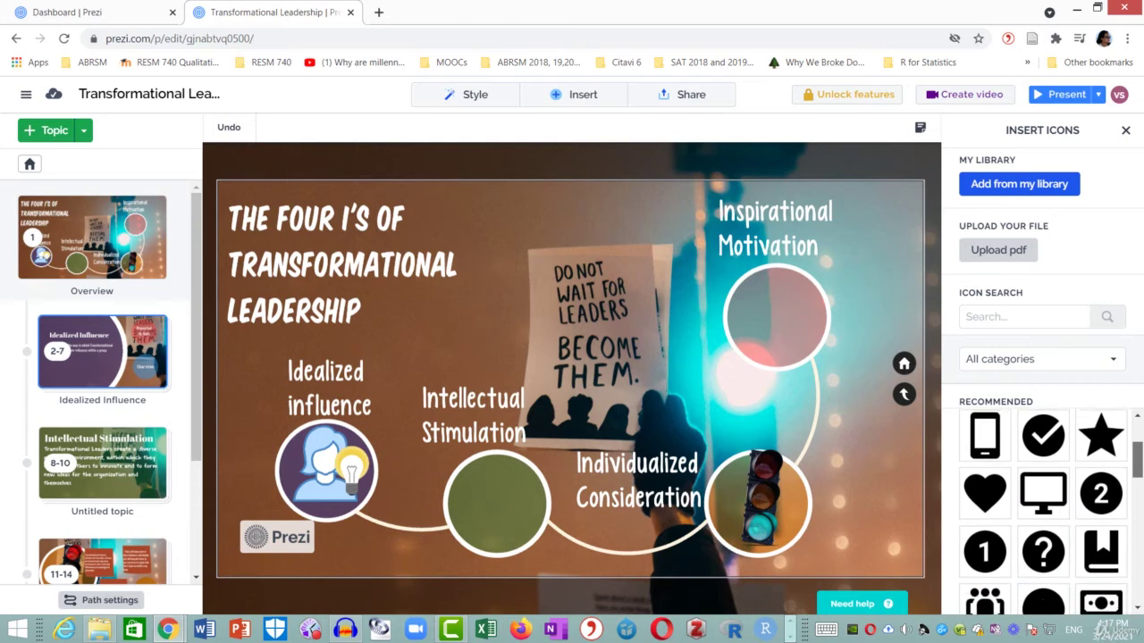
scroll(1042, 512, "down", 6)
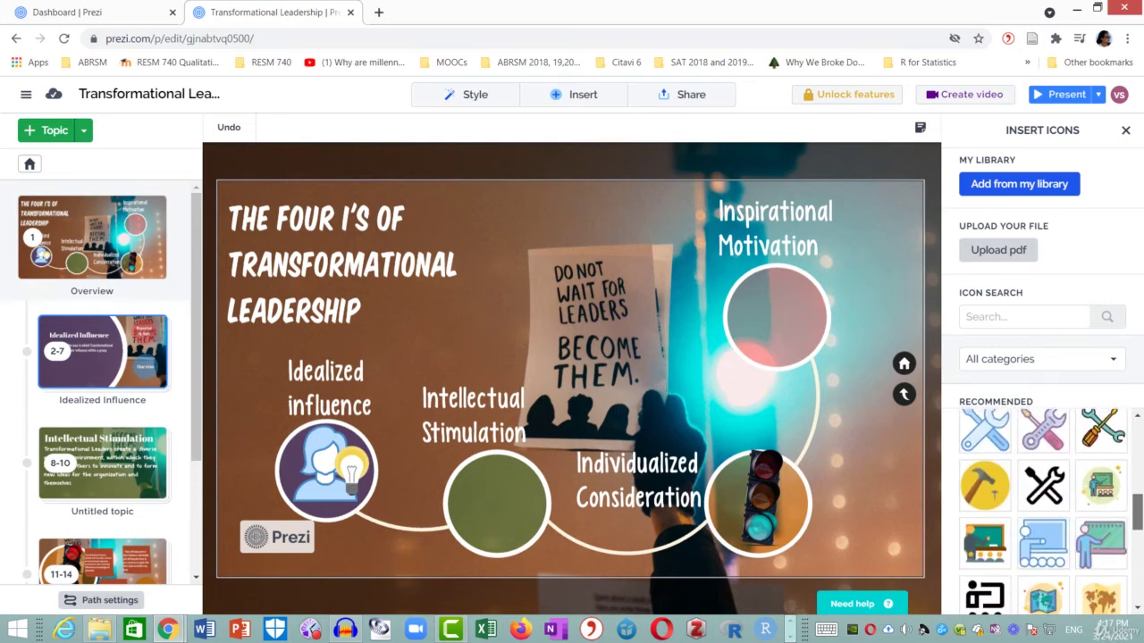
scroll(1042, 511, "down", 6)
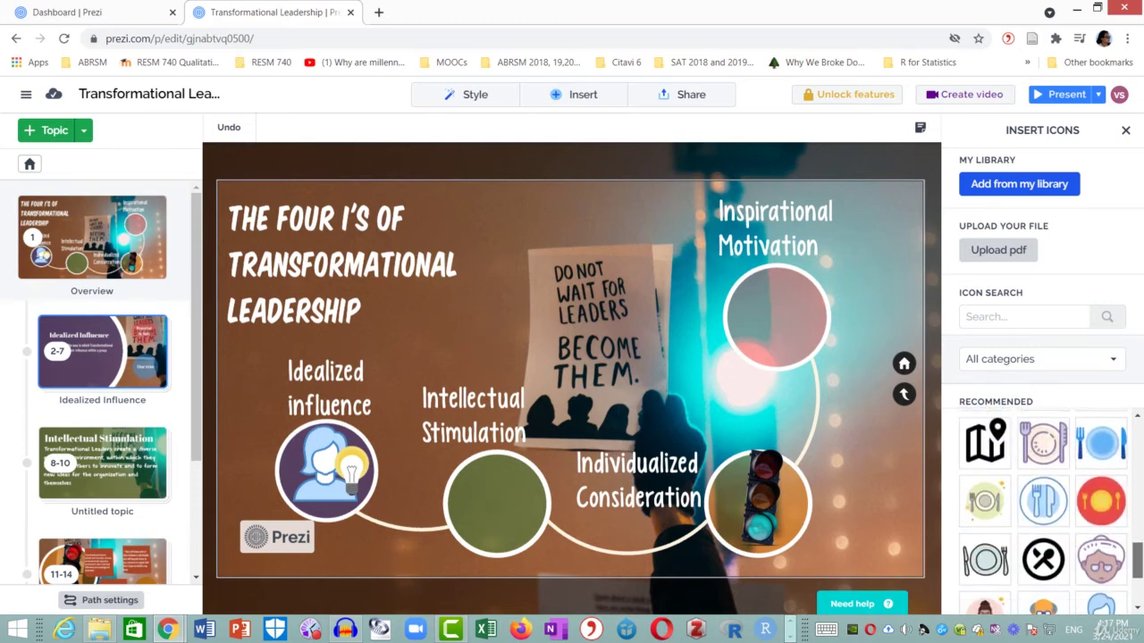
scroll(1043, 512, "down", 1)
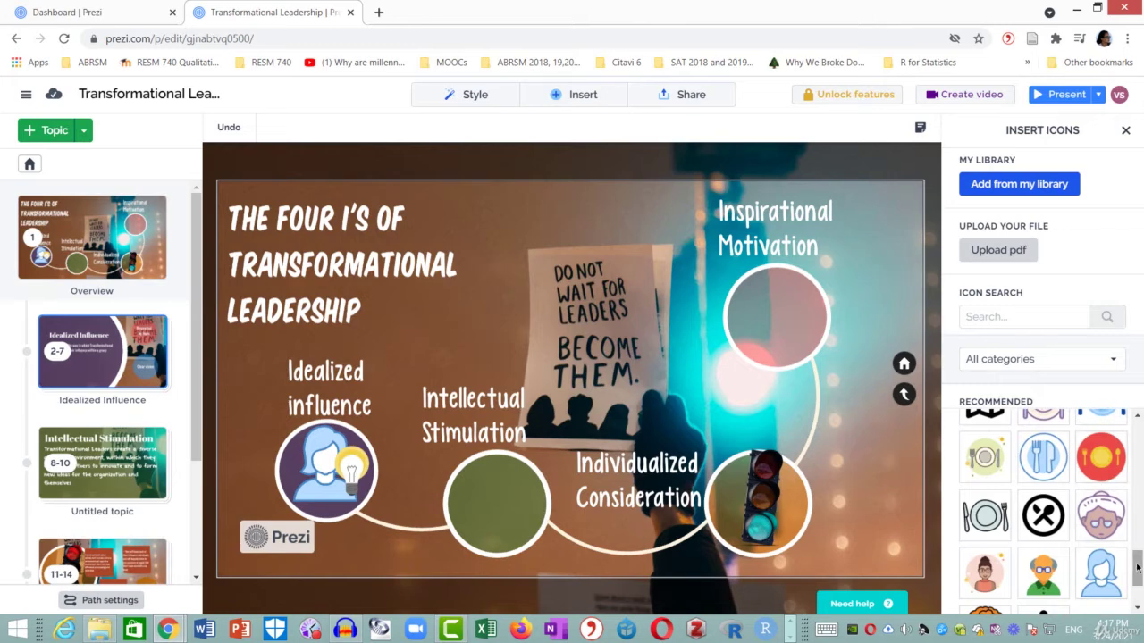
scroll(1137, 566, "down", 3)
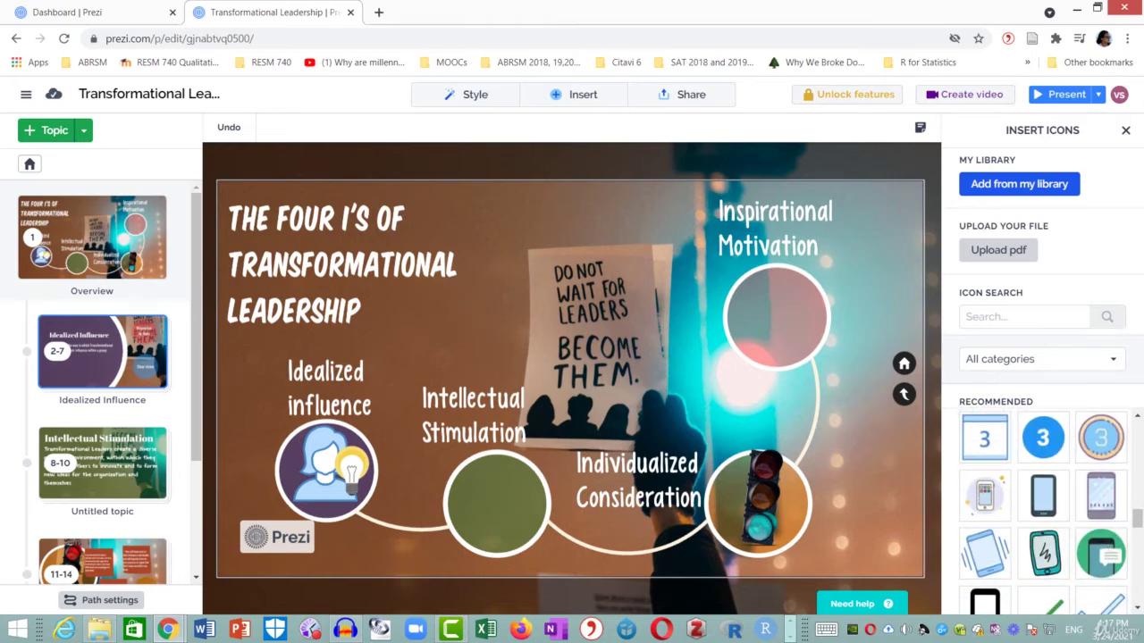
left_click_drag(1137, 519, 1140, 587)
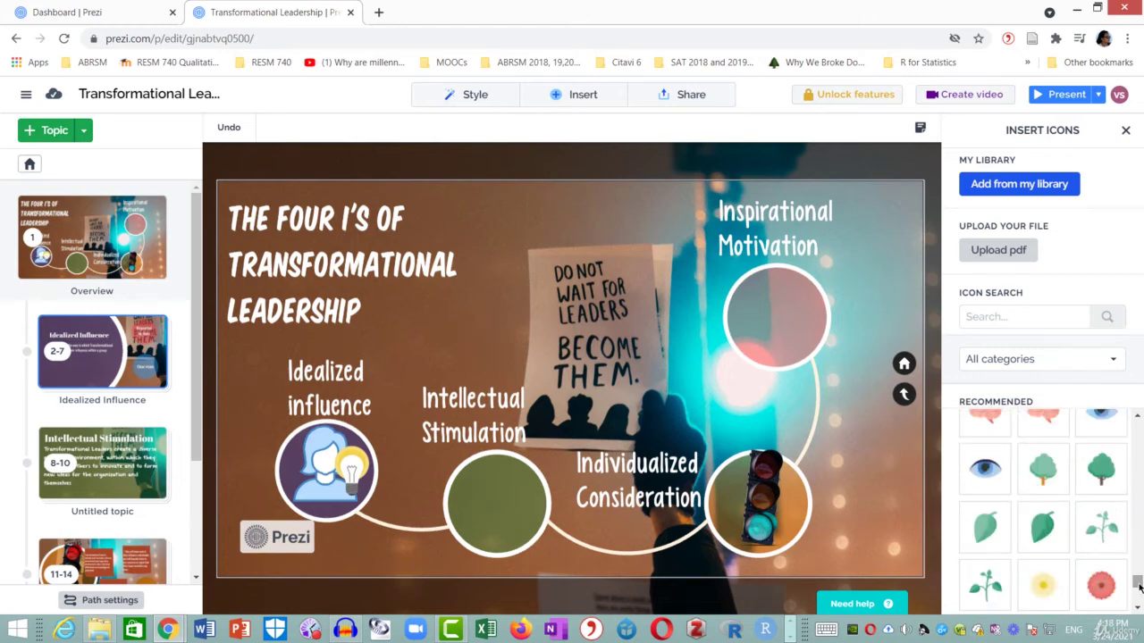
Insert the pink brain icon, drag it onto the Intellectual Stimulation circle and shrink it.
left_click(1139, 418)
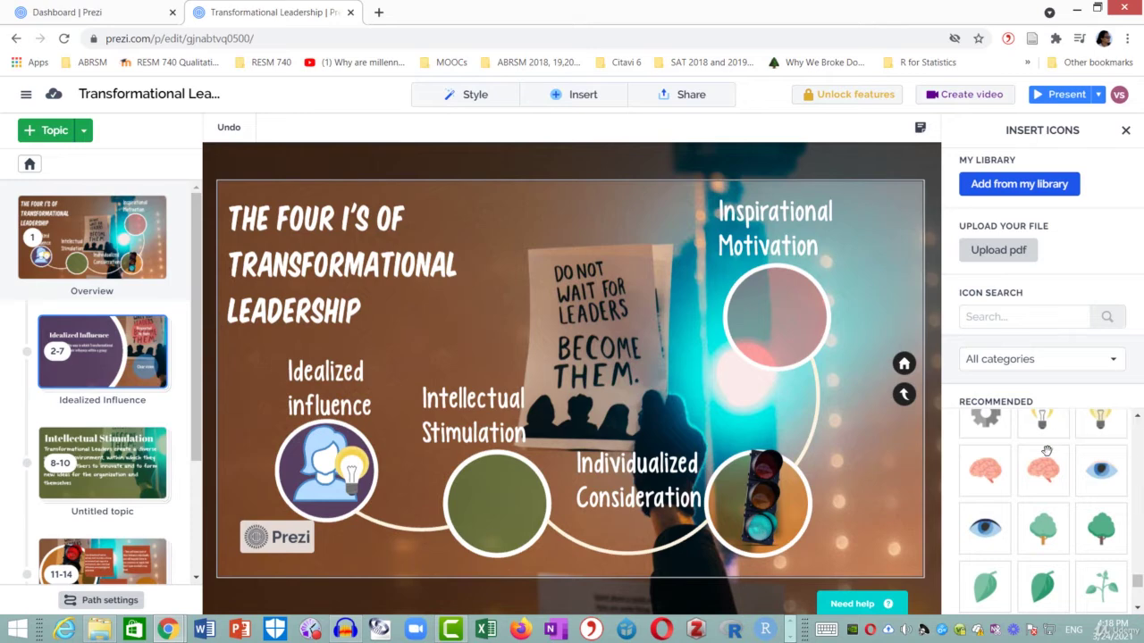
left_click(1051, 478)
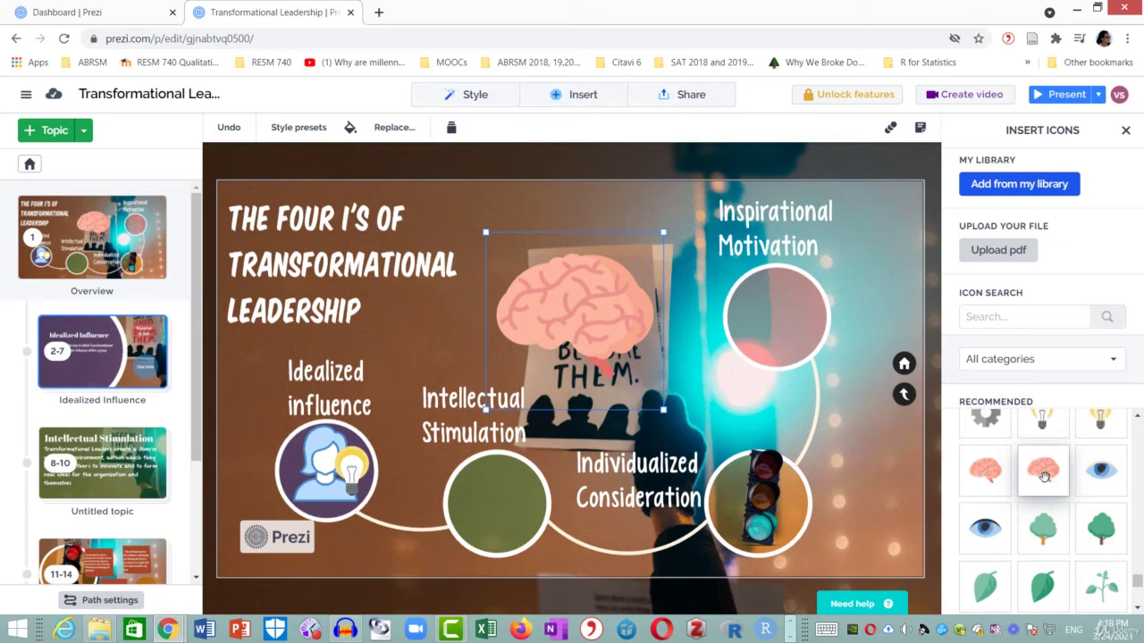
left_click_drag(549, 254, 457, 477)
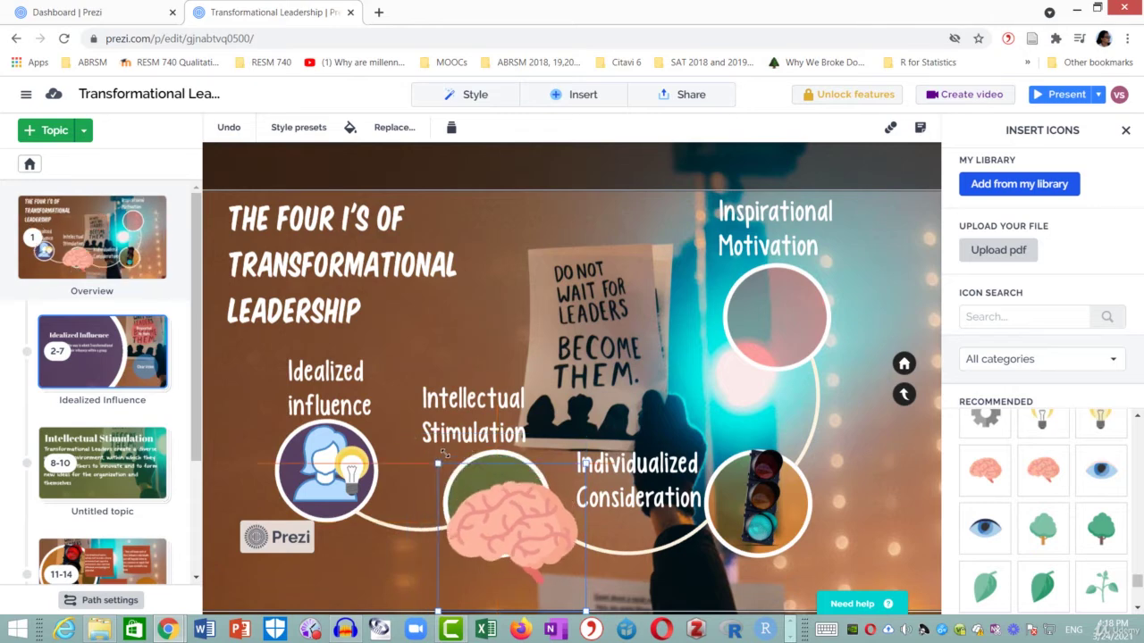
left_click_drag(585, 613, 552, 577)
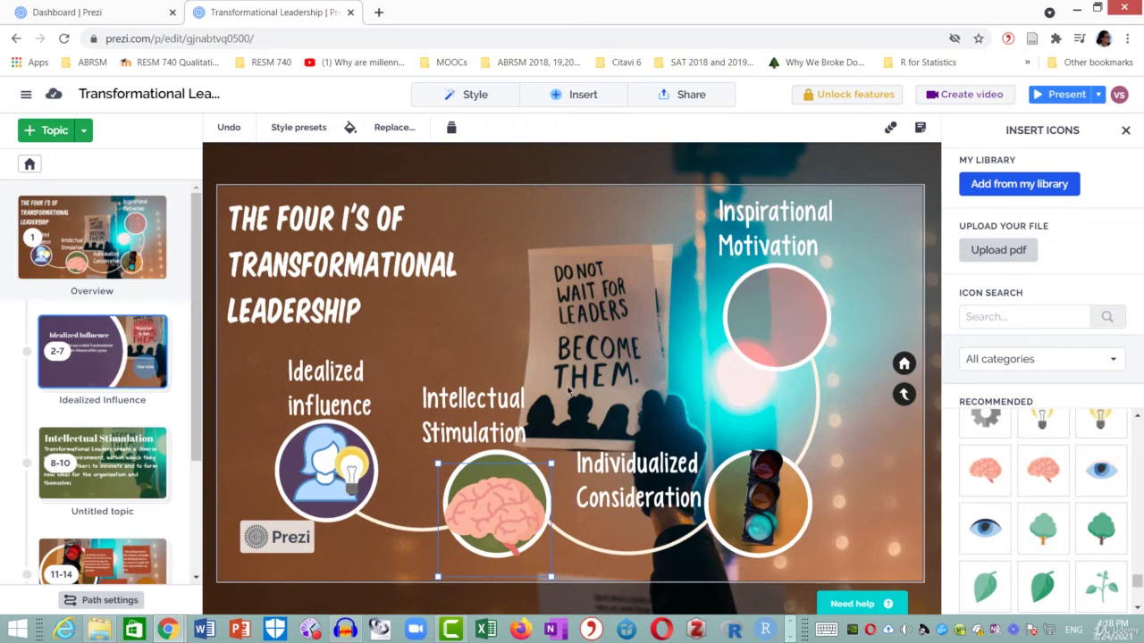
left_click(585, 351)
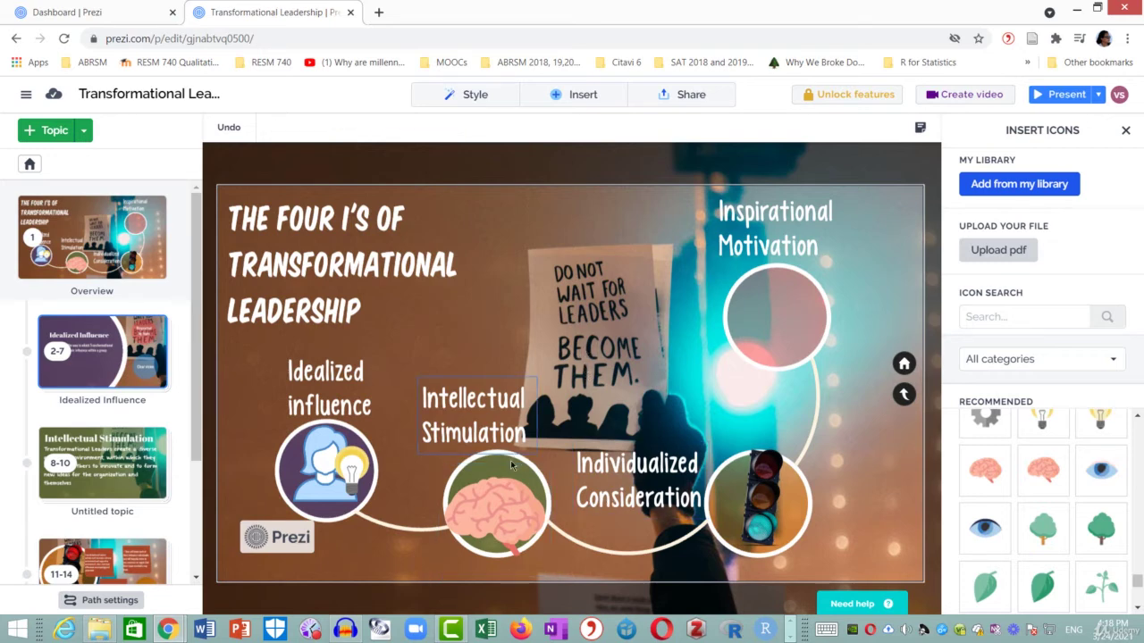
Centre the brain in the circle and shrink it slightly so it fits inside.
left_click(505, 510)
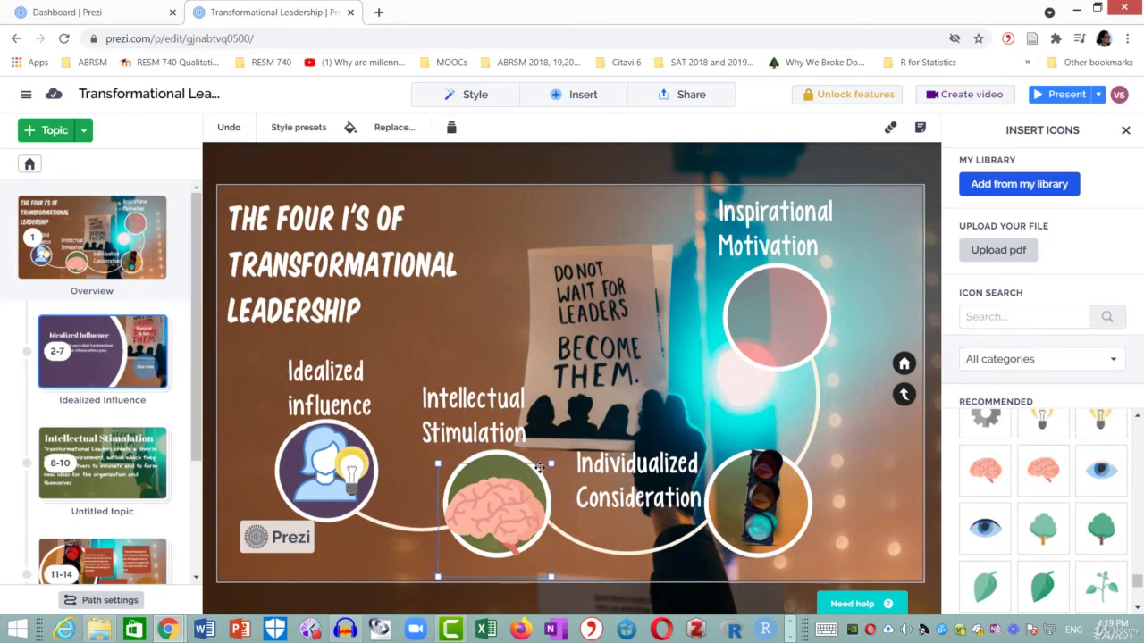
left_click_drag(540, 466, 543, 459)
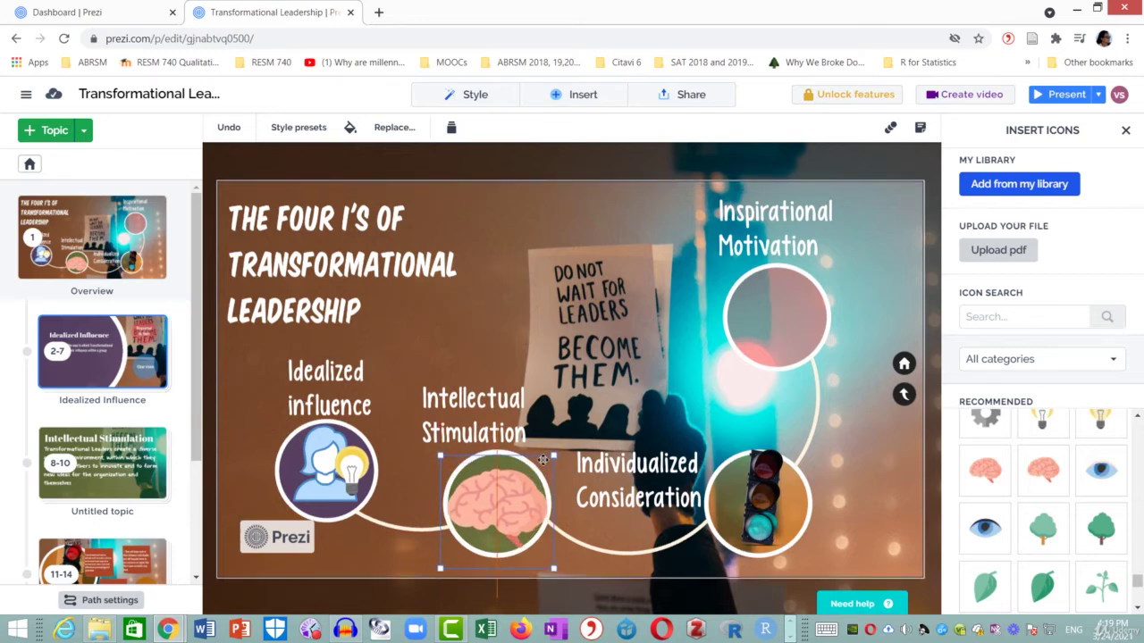
left_click(617, 406)
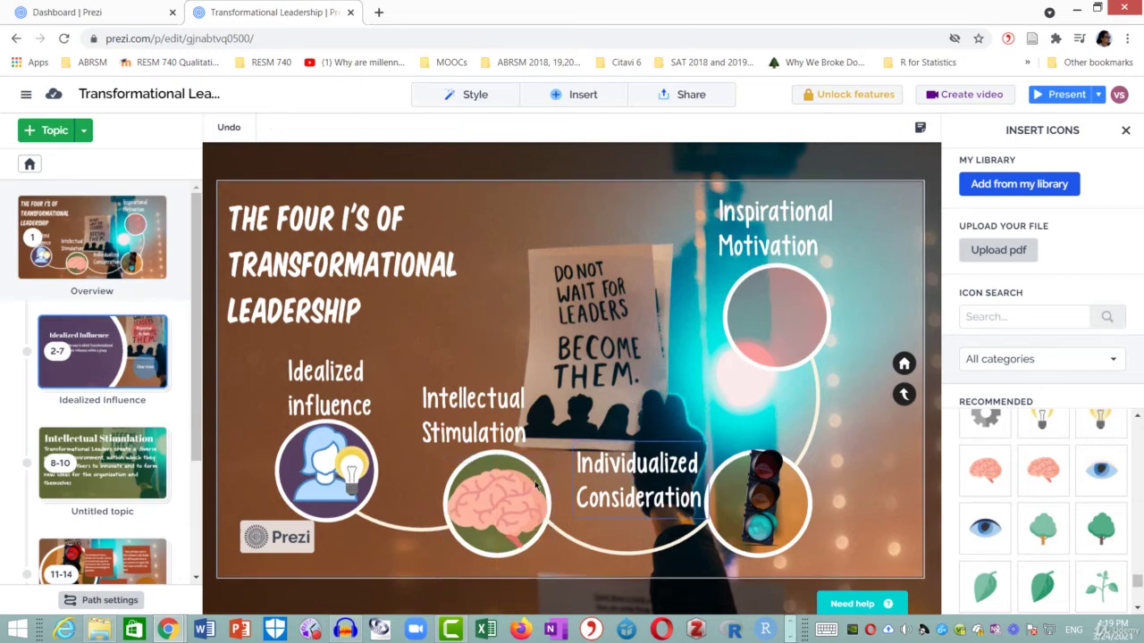
left_click(523, 504)
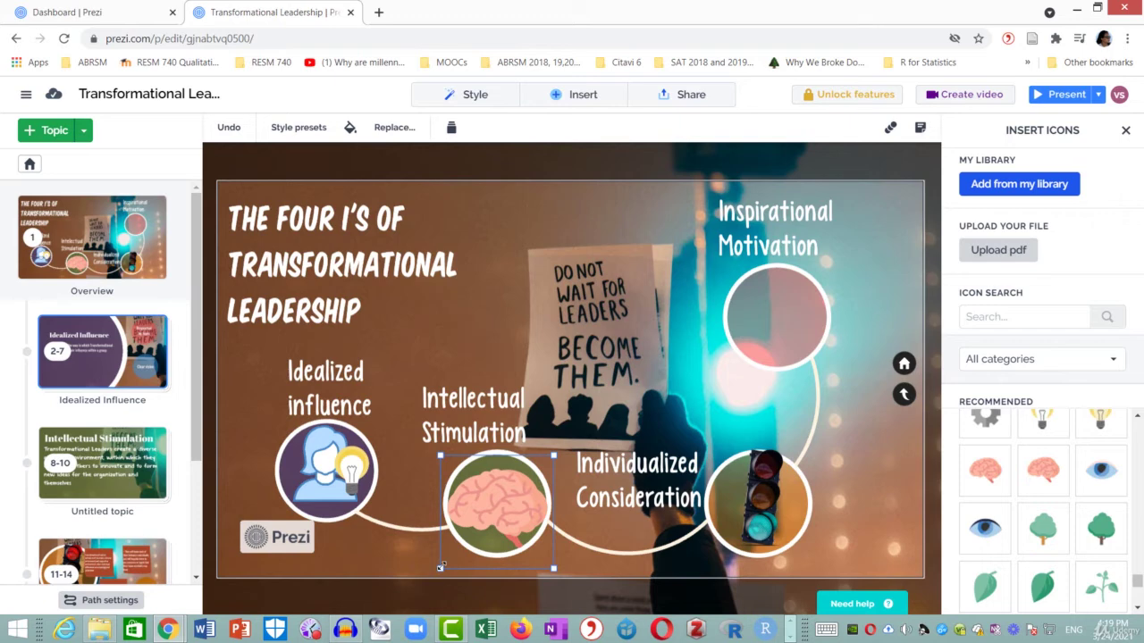
left_click_drag(441, 566, 450, 554)
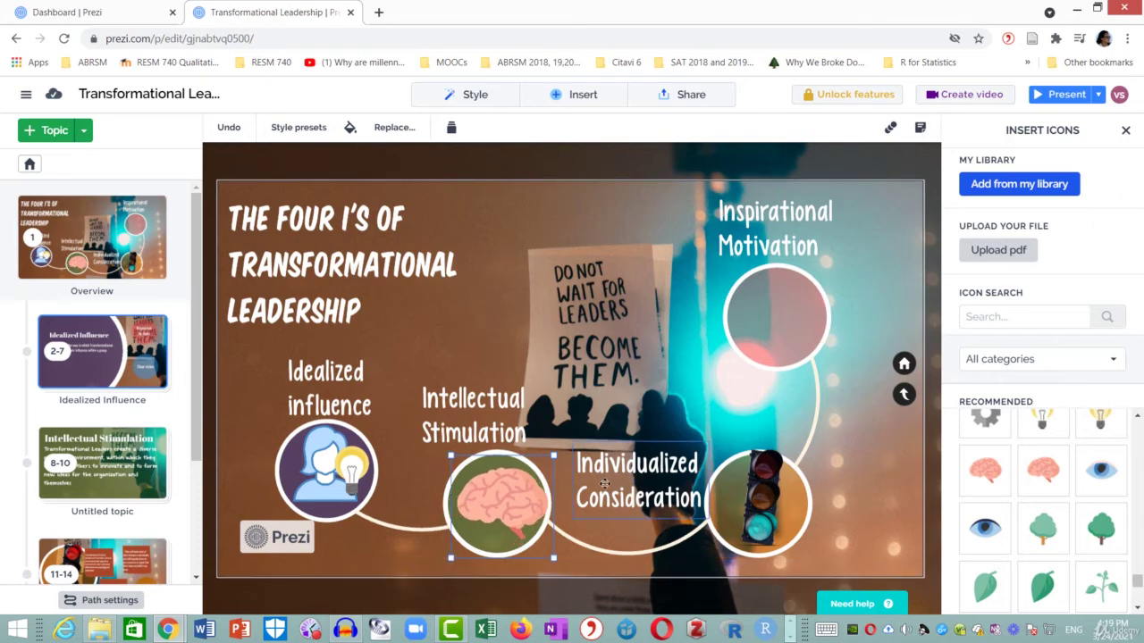
left_click_drag(552, 559, 545, 554)
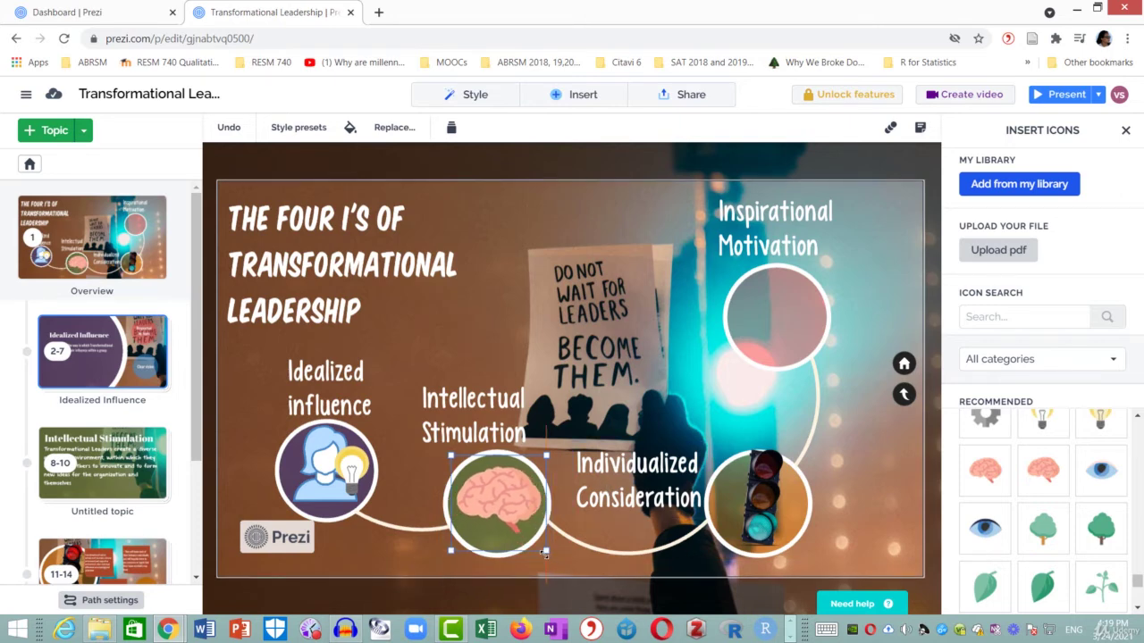
left_click(675, 387)
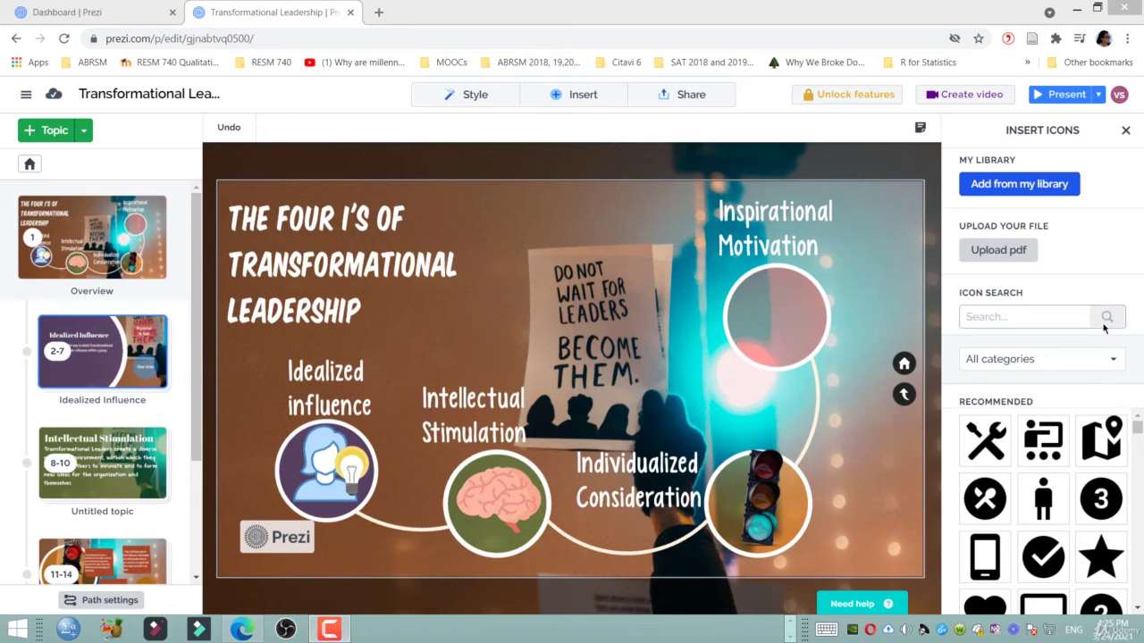
Insert the rising bar-chart icon and drag it toward the Inspirational Motivation circle.
left_click_drag(1137, 431, 1139, 447)
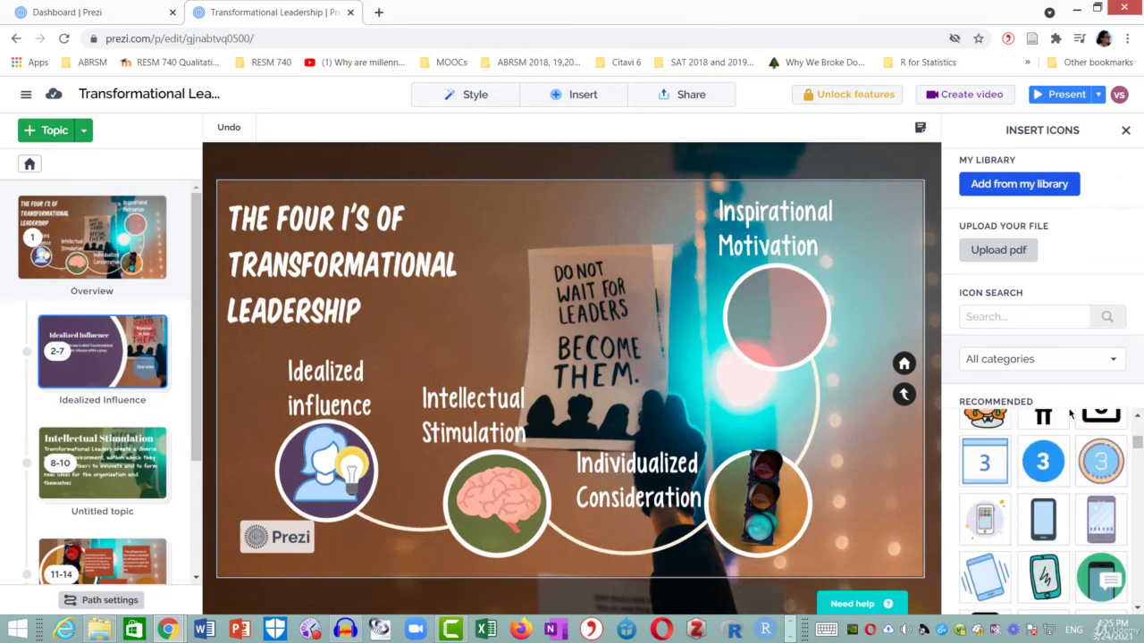
scroll(1139, 473, "down", 3)
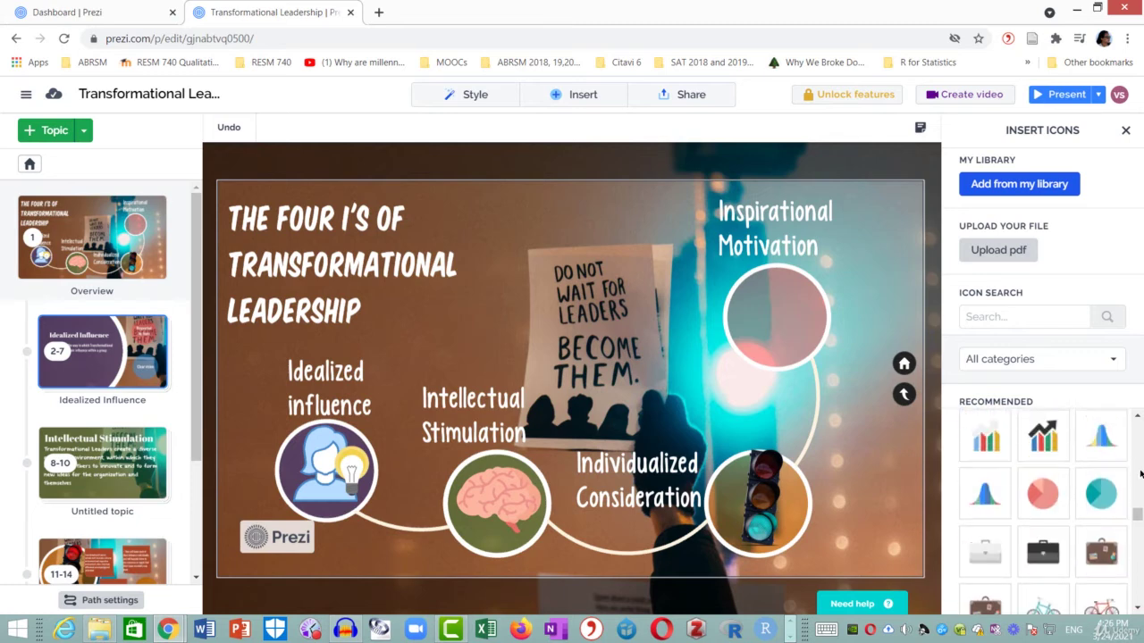
scroll(1140, 474, "up", 1)
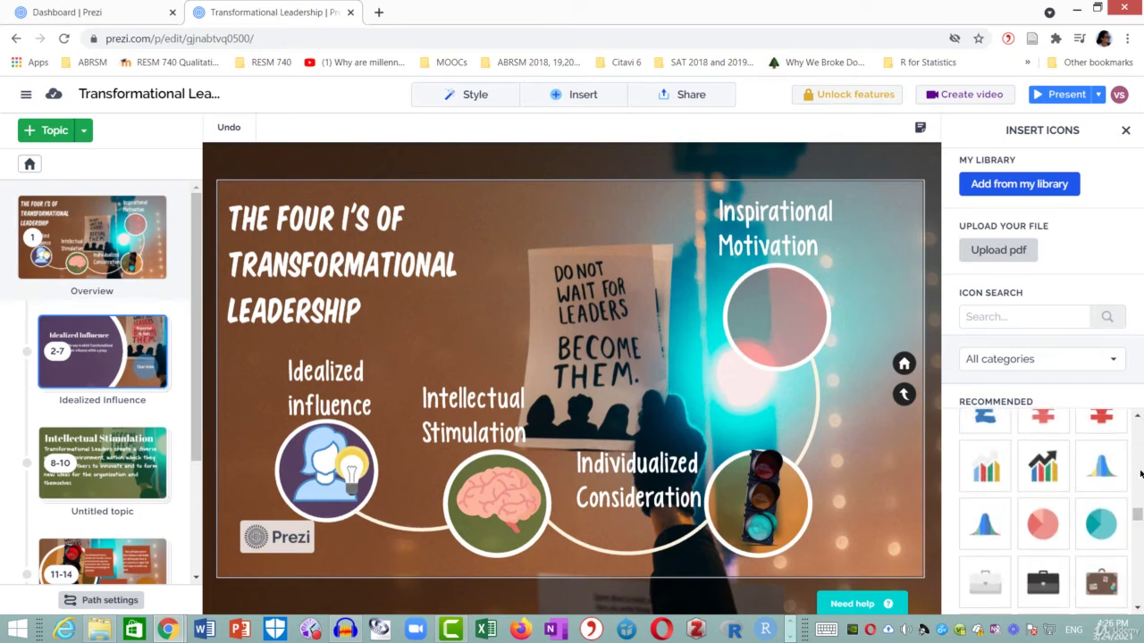
left_click(1043, 472)
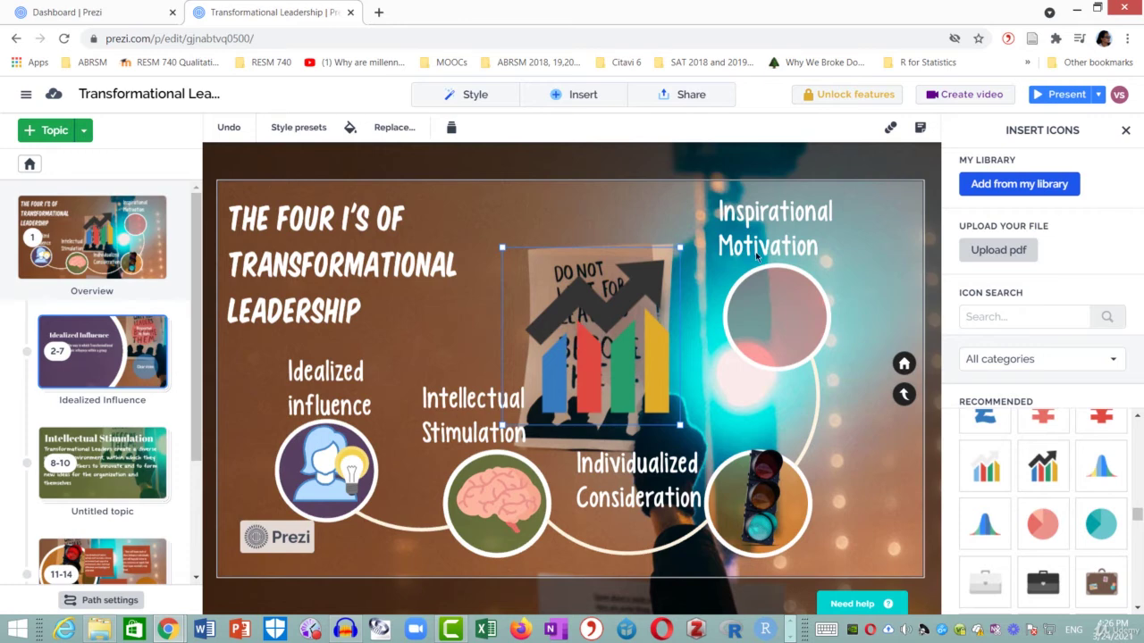
left_click_drag(600, 367, 792, 335)
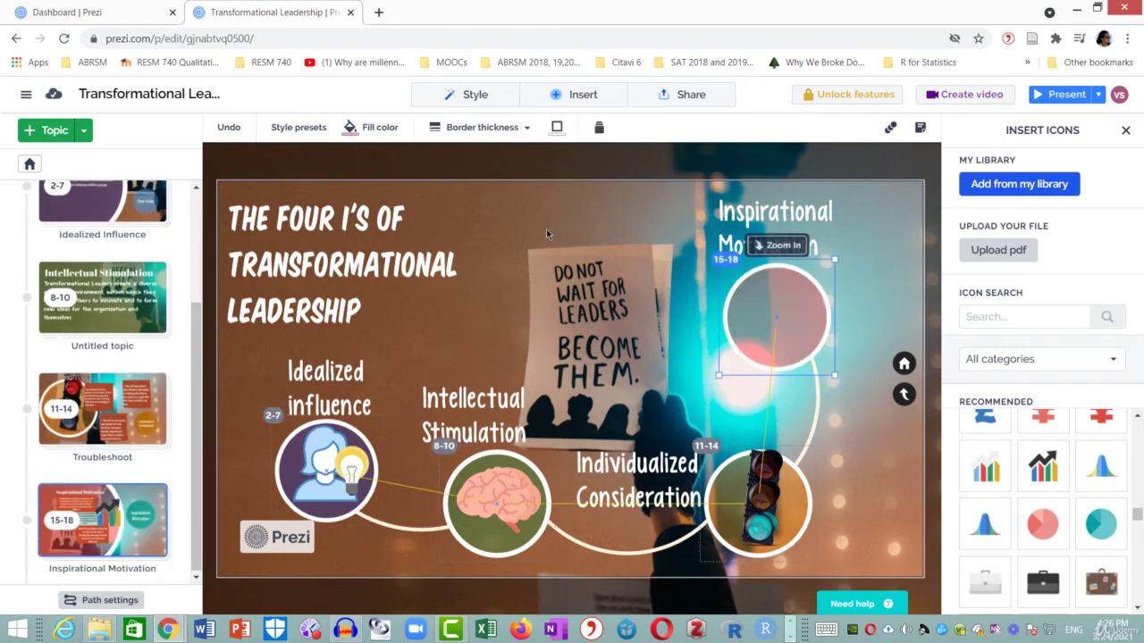
Cut the bar-chart icon from inside the Inspirational Motivation topic and go back to the overview.
left_click(782, 246)
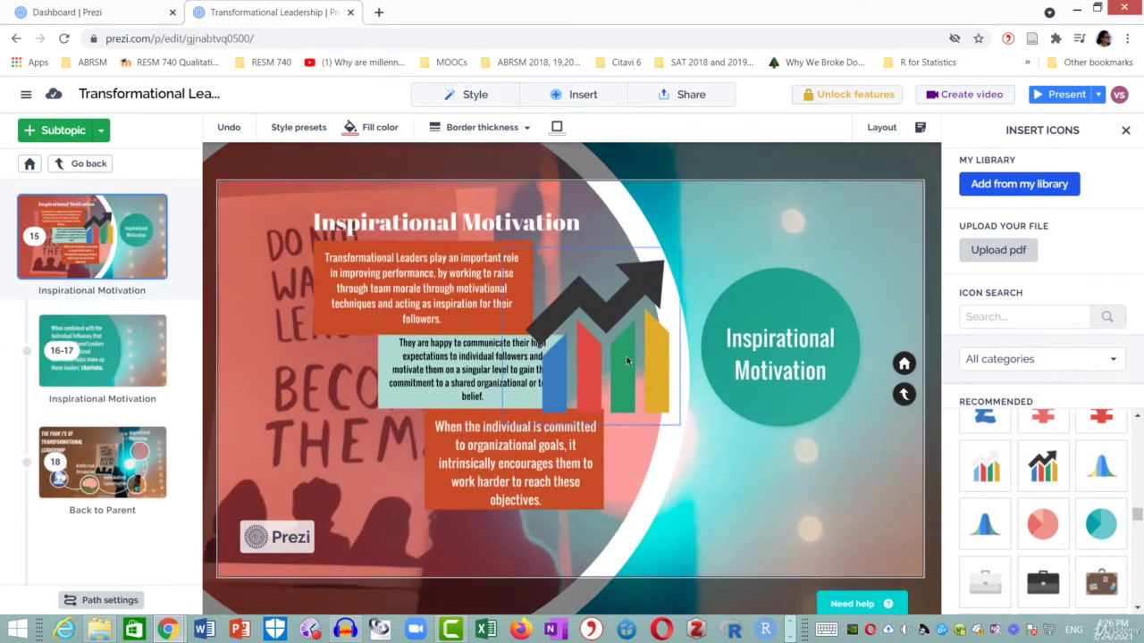
left_click(626, 362)
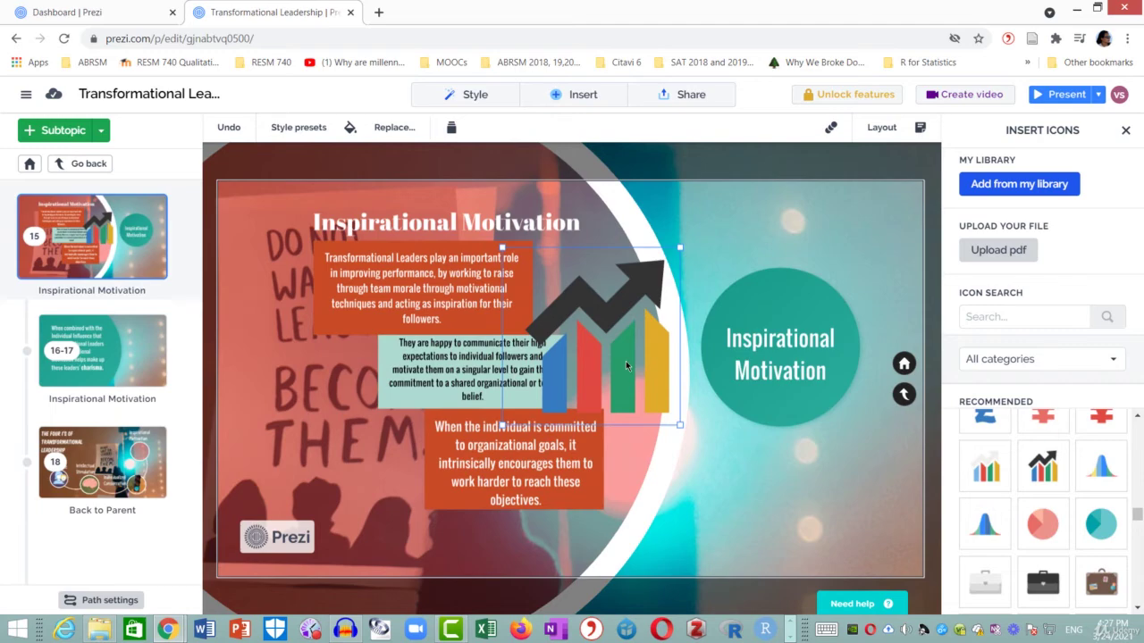
right_click(626, 361)
left_click(656, 107)
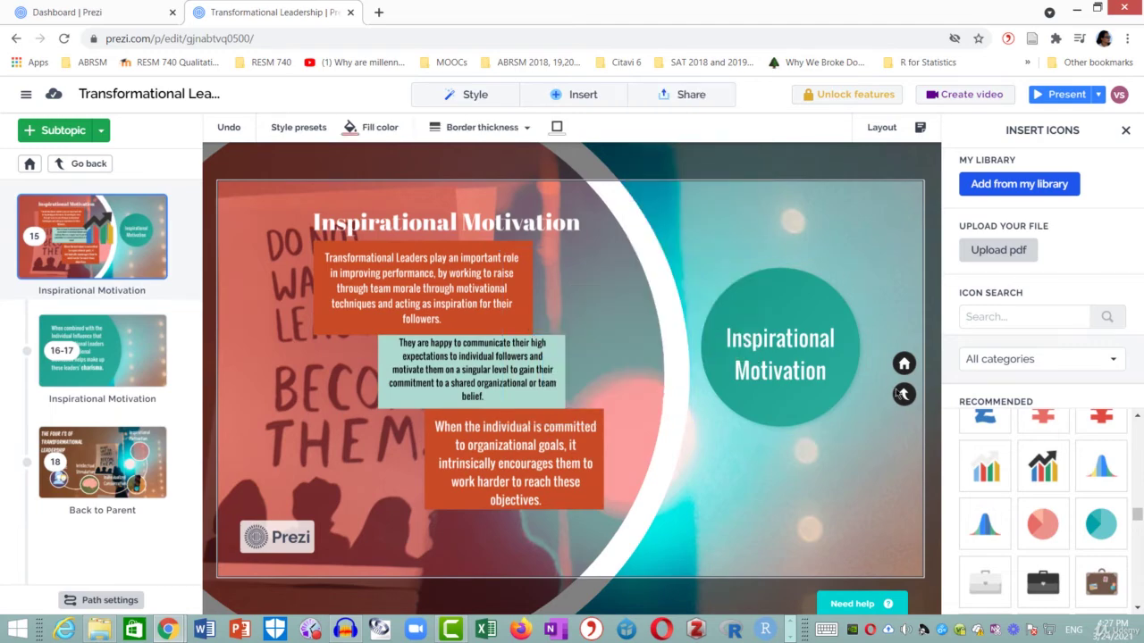
left_click(903, 394)
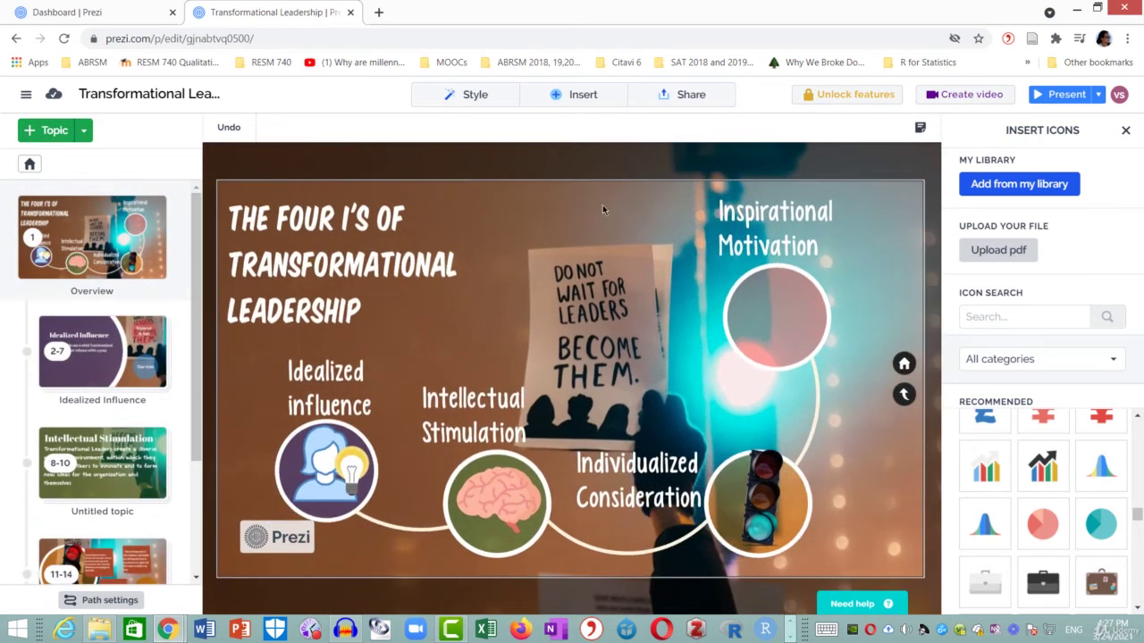
Paste the chart over Inspirational Motivation, then cut it out of that topic again.
key("ctrl+v")
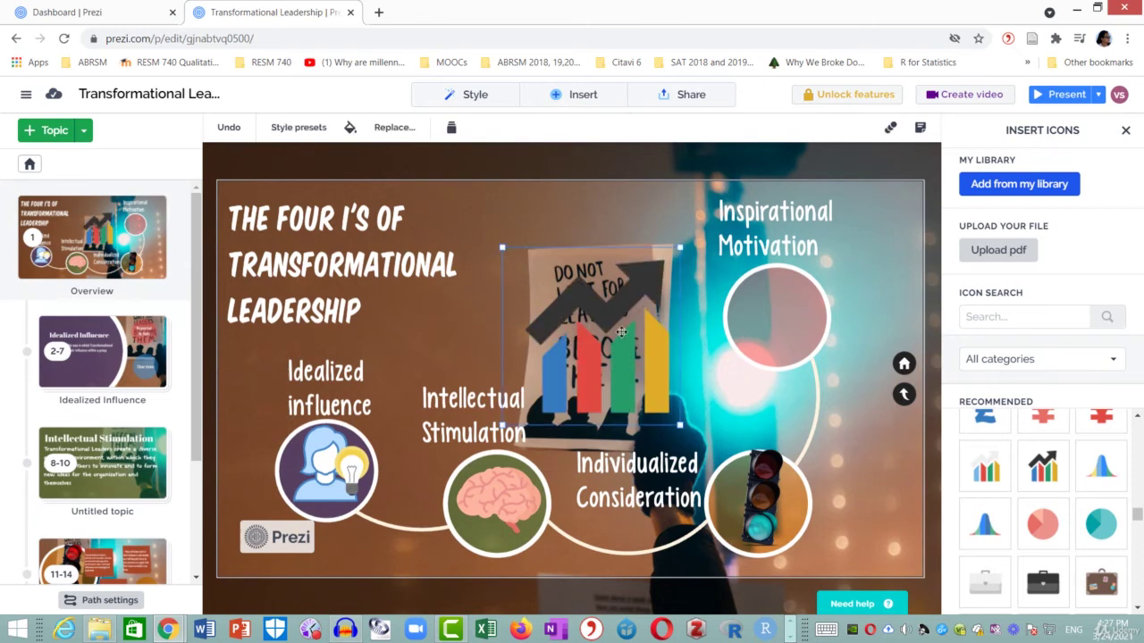
left_click_drag(622, 332, 795, 303)
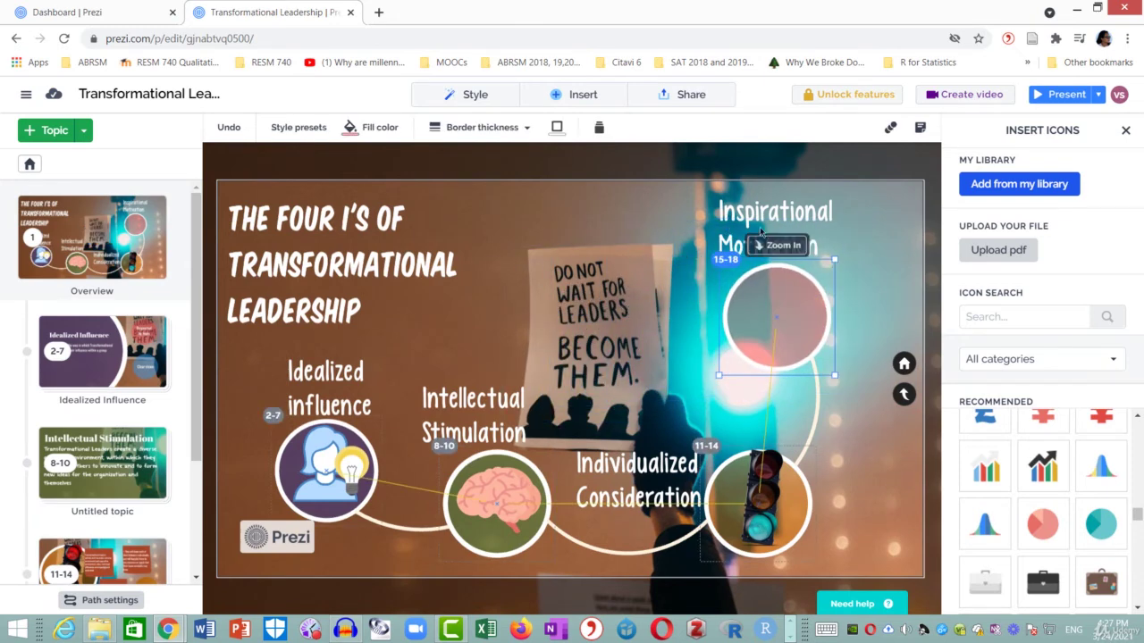
left_click(782, 247)
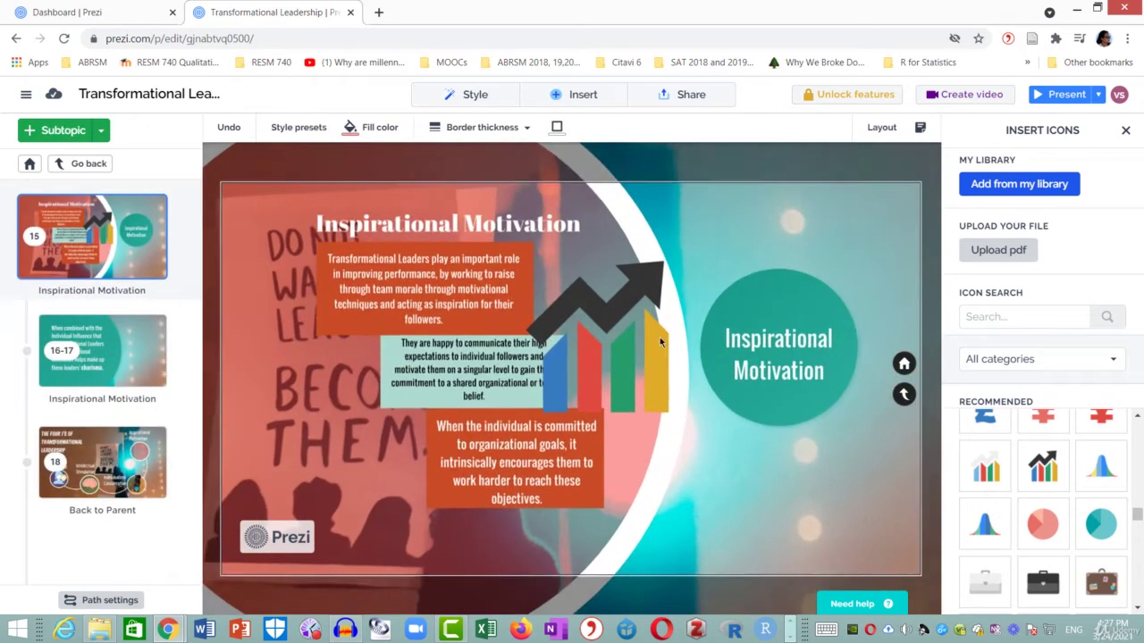
left_click(638, 360)
right_click(638, 360)
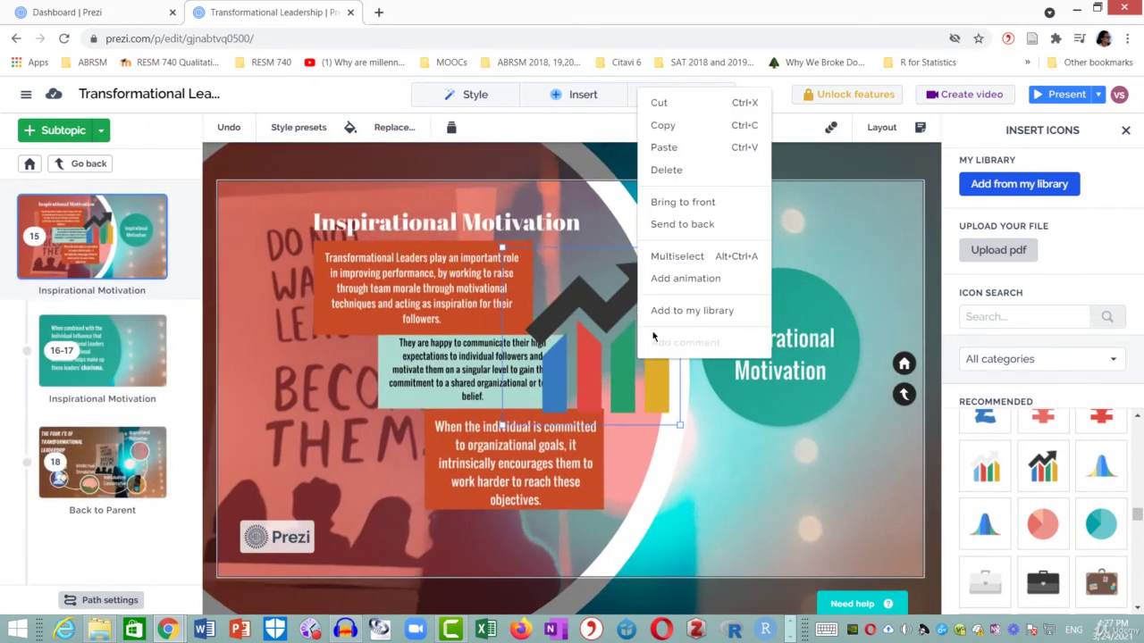
left_click(679, 104)
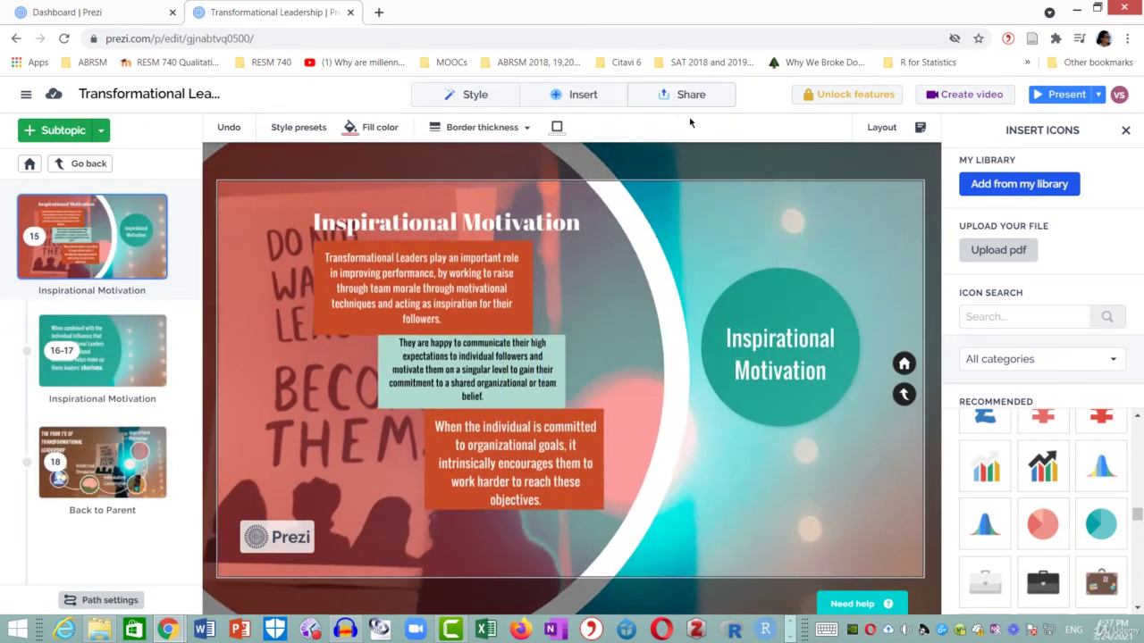
left_click(903, 394)
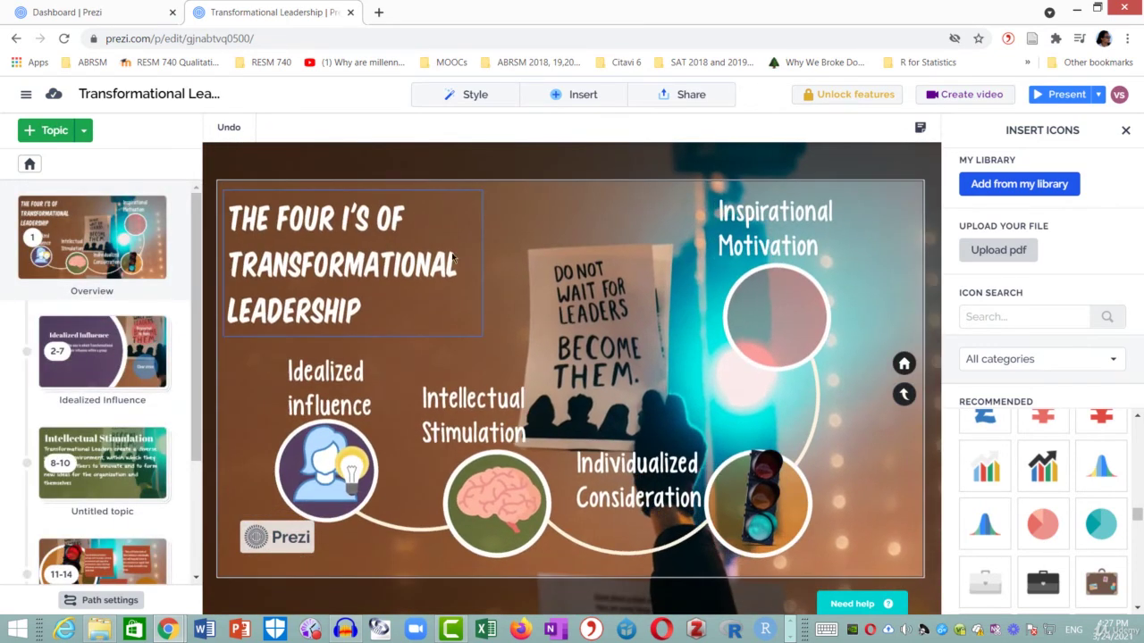
Paste the bar-chart icon, shrink it and centre it inside the Inspirational Motivation circle.
key("ctrl+v")
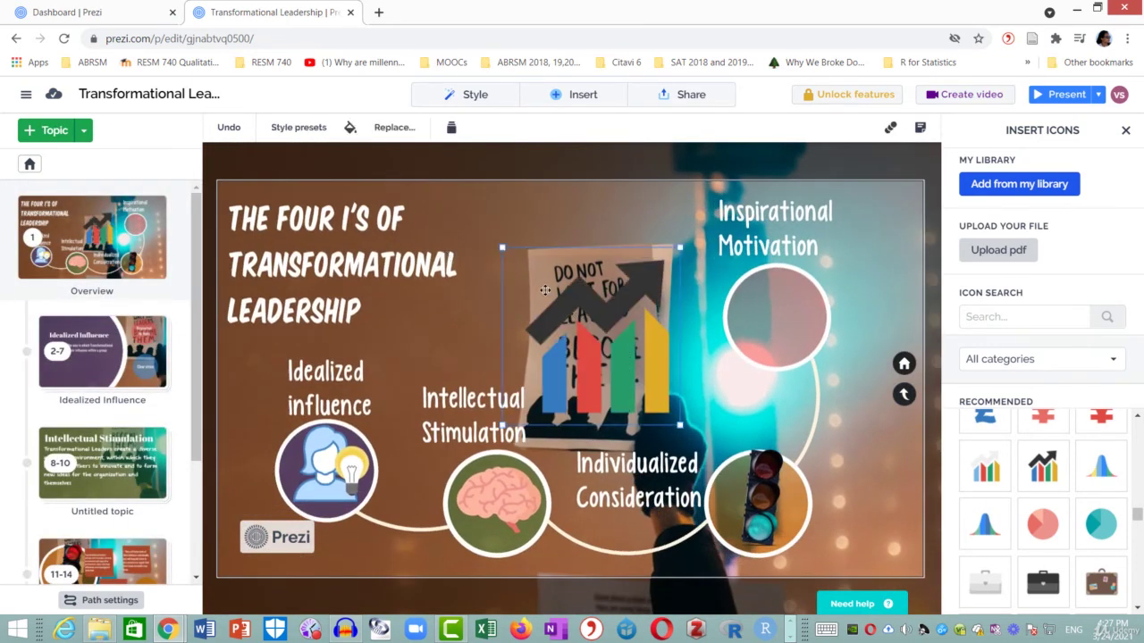
left_click_drag(501, 247, 540, 286)
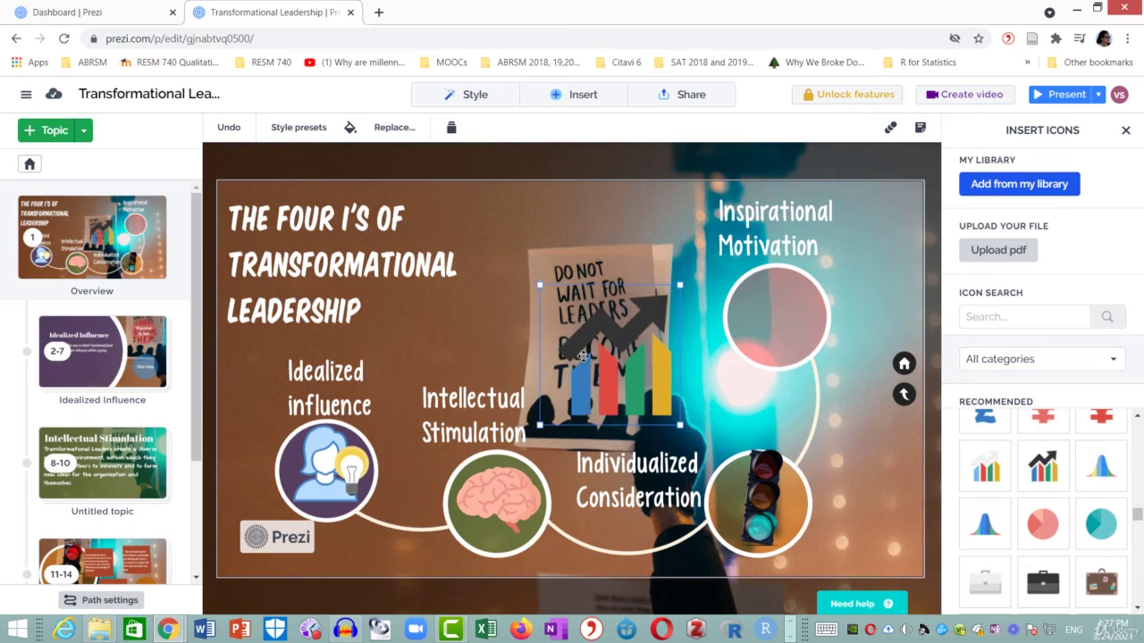
left_click_drag(585, 357, 677, 323)
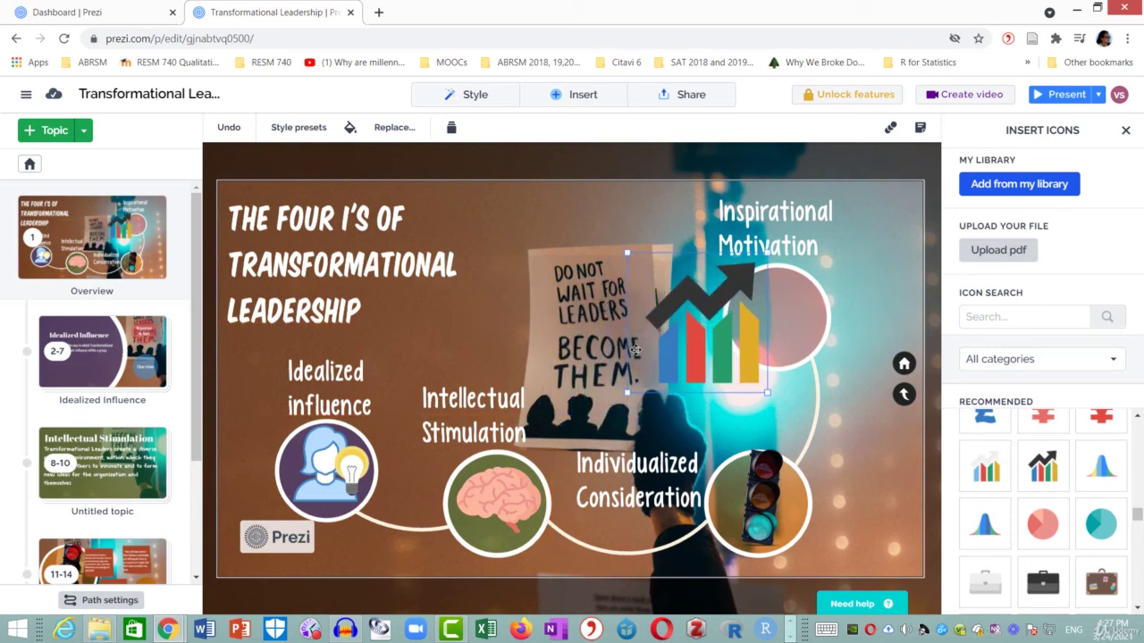
left_click_drag(651, 367, 711, 354)
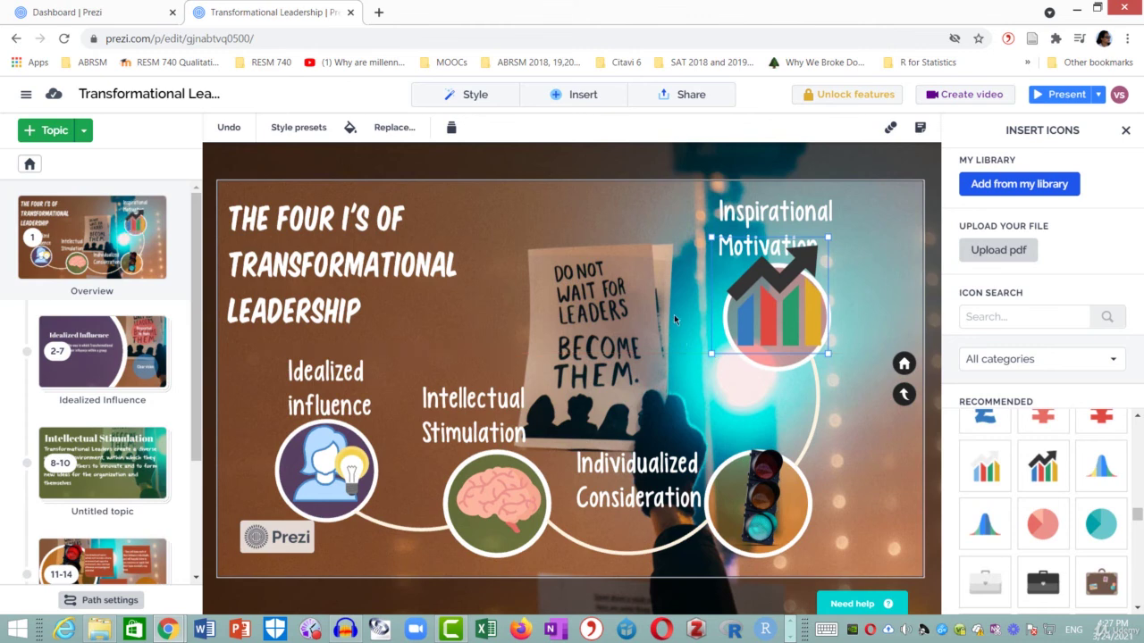
left_click_drag(822, 248, 802, 263)
left_click_drag(724, 259, 730, 259)
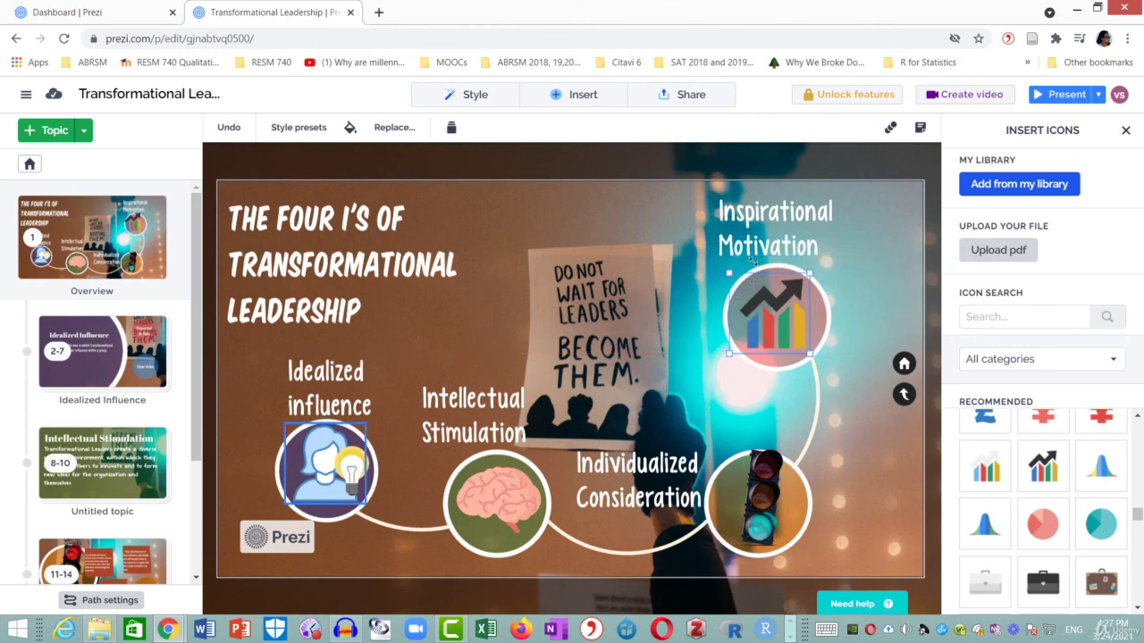
left_click(900, 305)
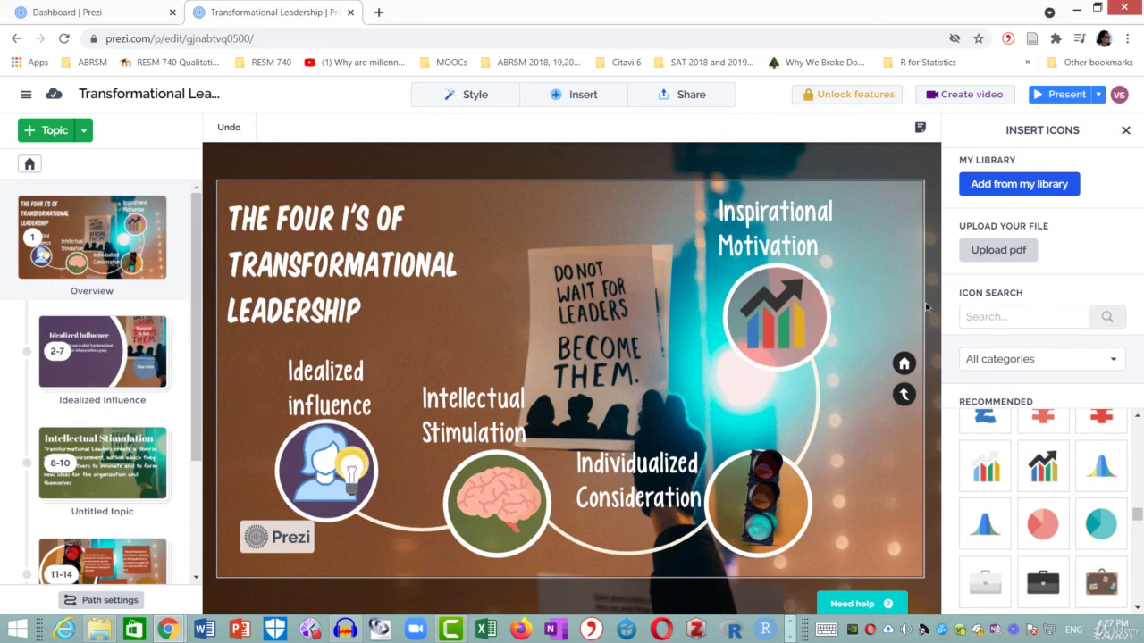